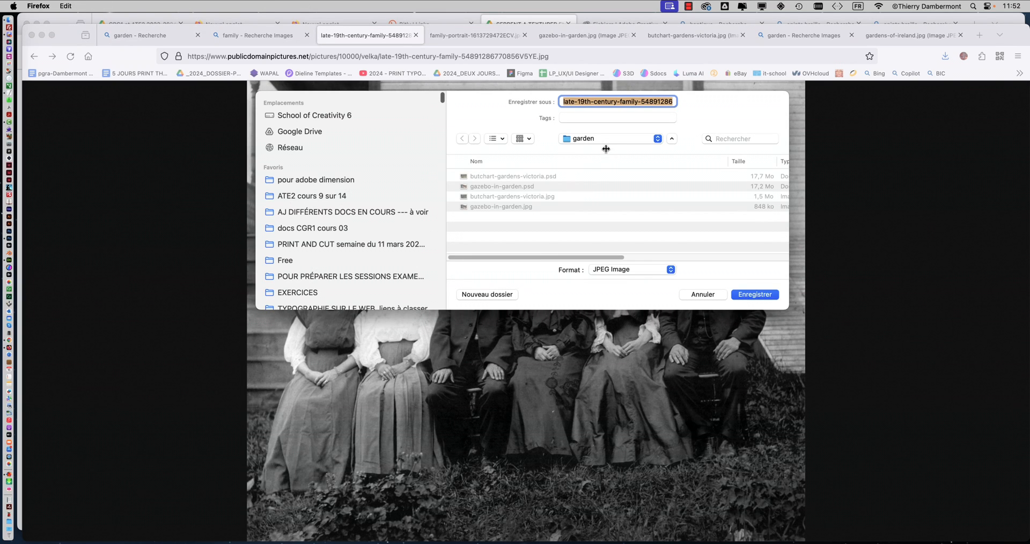
Create a folder named family inside exercice vernis and save the late-19th-century family photo there as a JPEG
{"action": "left_click", "coordinate": [610, 139]}
{"action": "left_click", "coordinate": [607, 151]}
{"action": "left_click", "coordinate": [487, 294]}
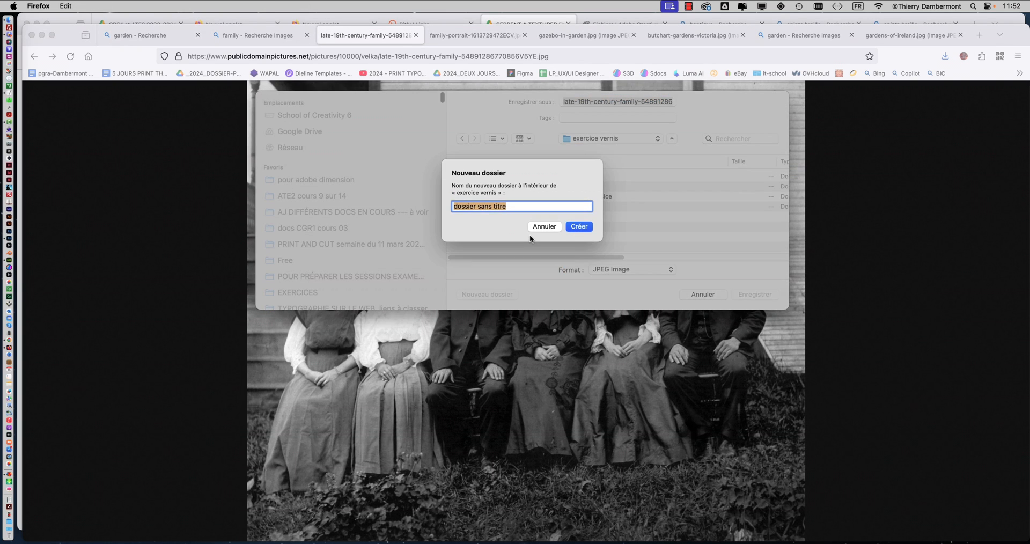
{"action": "type", "text": "family"}
{"action": "left_click", "coordinate": [571, 226]}
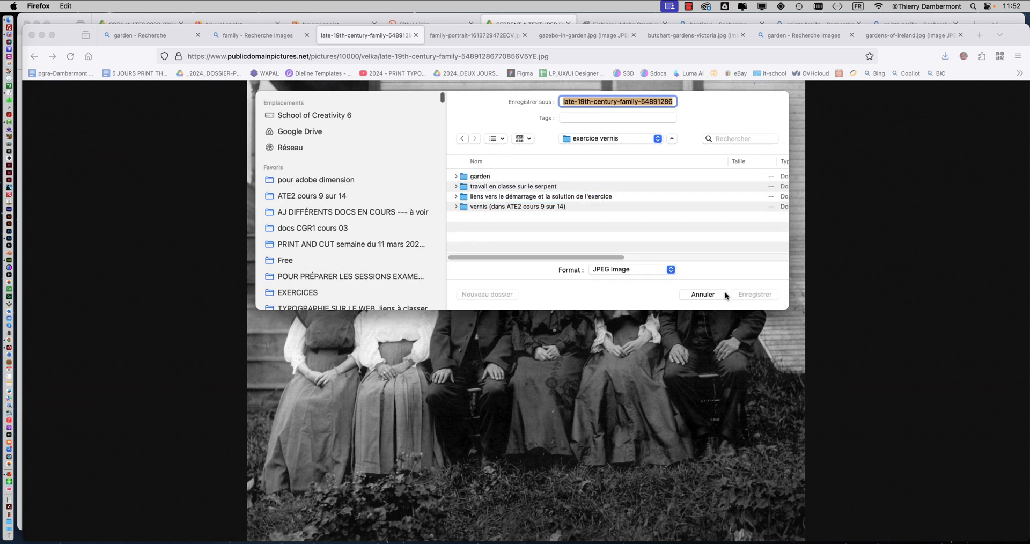
{"action": "key", "text": "Return"}
{"action": "key", "text": "ctrl+Tab"}
{"action": "right_click", "coordinate": [510, 264]}
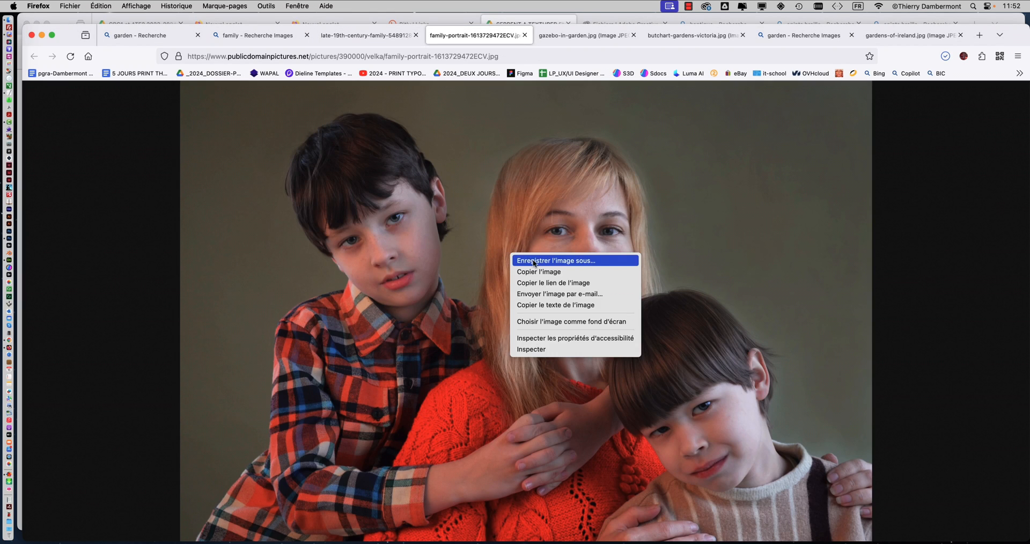
{"action": "left_click", "coordinate": [534, 262]}
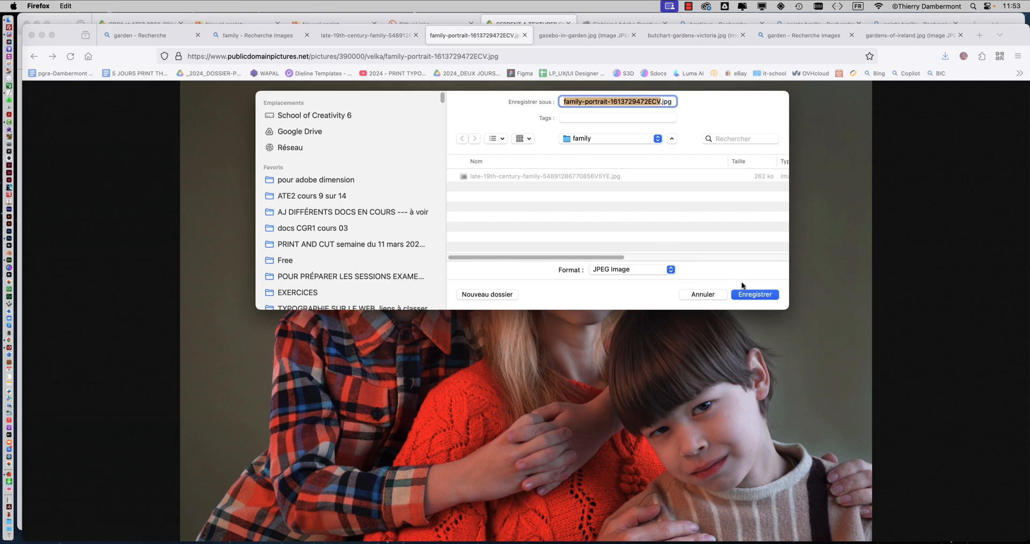
{"action": "left_click", "coordinate": [754, 295]}
Minimise the image browser window, switch to Photoshop and hide the other applications
{"action": "key", "text": "ctrl+Tab"}
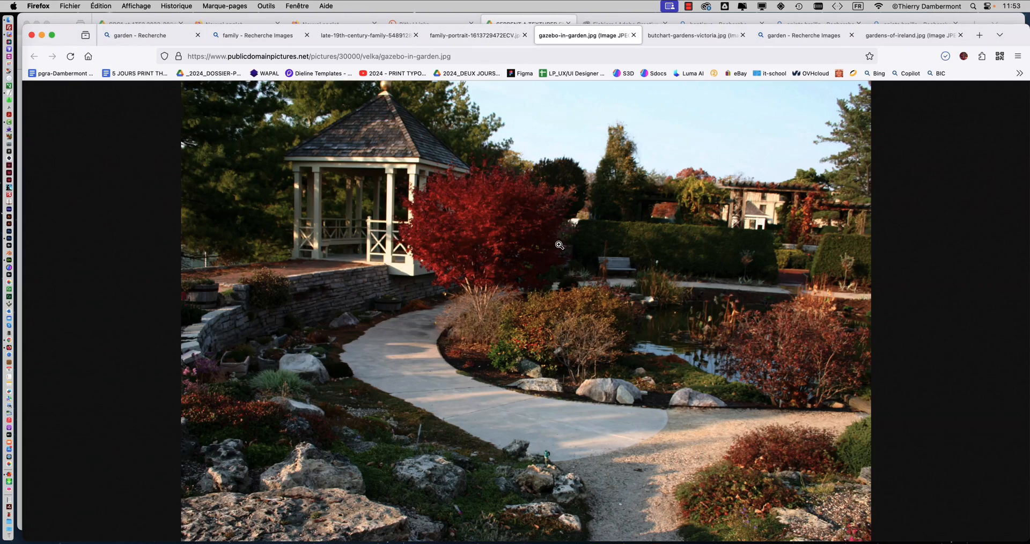
{"action": "key", "text": "ctrl+Tab"}
{"action": "key", "text": "ctrl+Tab"}
{"action": "key", "text": "ctrl+Tab"}
{"action": "key", "text": "ctrl+Tab"}
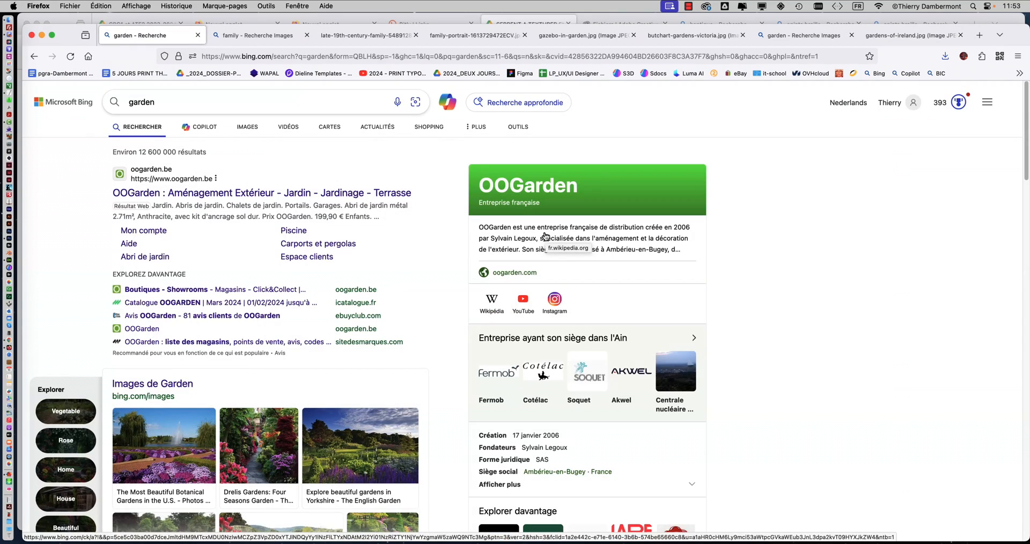
{"action": "left_click", "coordinate": [43, 35]}
{"action": "key", "text": "super+Tab"}
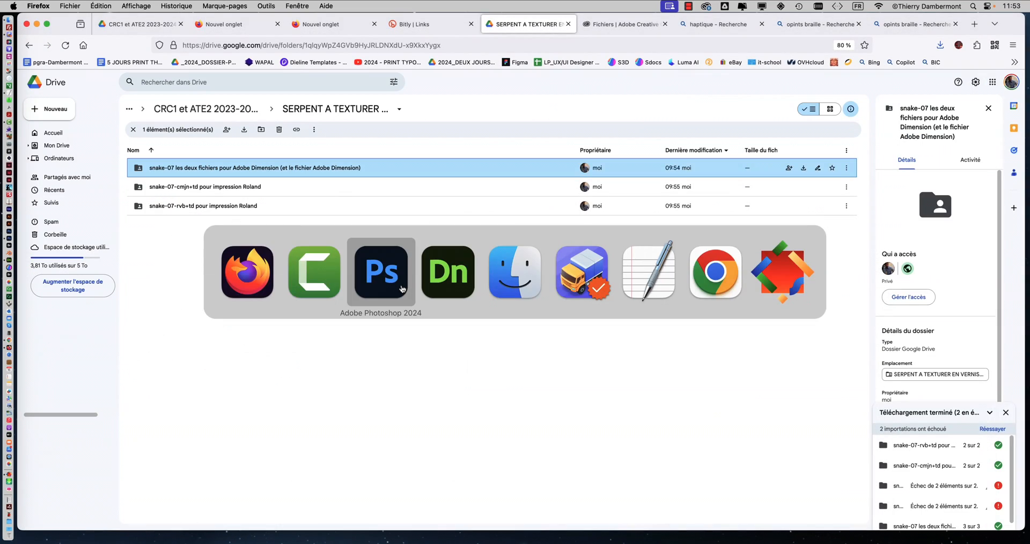
{"action": "left_click", "coordinate": [401, 289]}
{"action": "key", "text": "alt+super+h"}
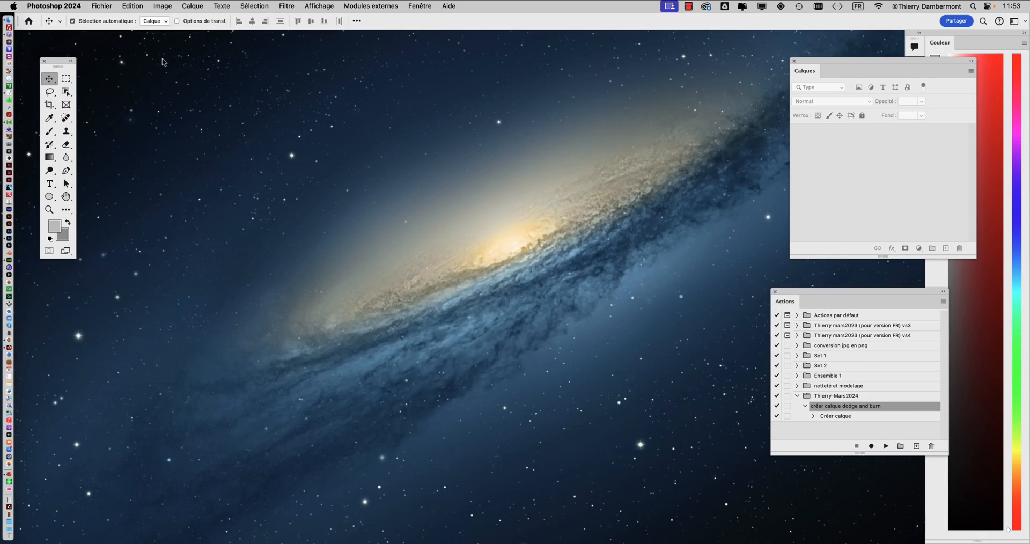
Open both JPEG images from the family folder inside exercice vernis
{"action": "left_click", "coordinate": [98, 5]}
{"action": "left_click", "coordinate": [107, 25]}
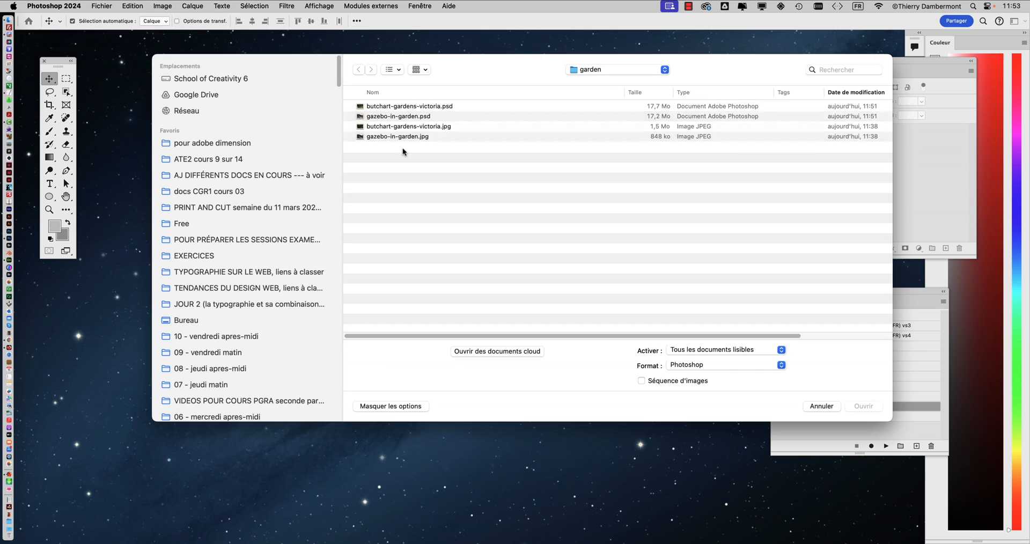
{"action": "left_click", "coordinate": [580, 70]}
{"action": "left_click", "coordinate": [590, 80]}
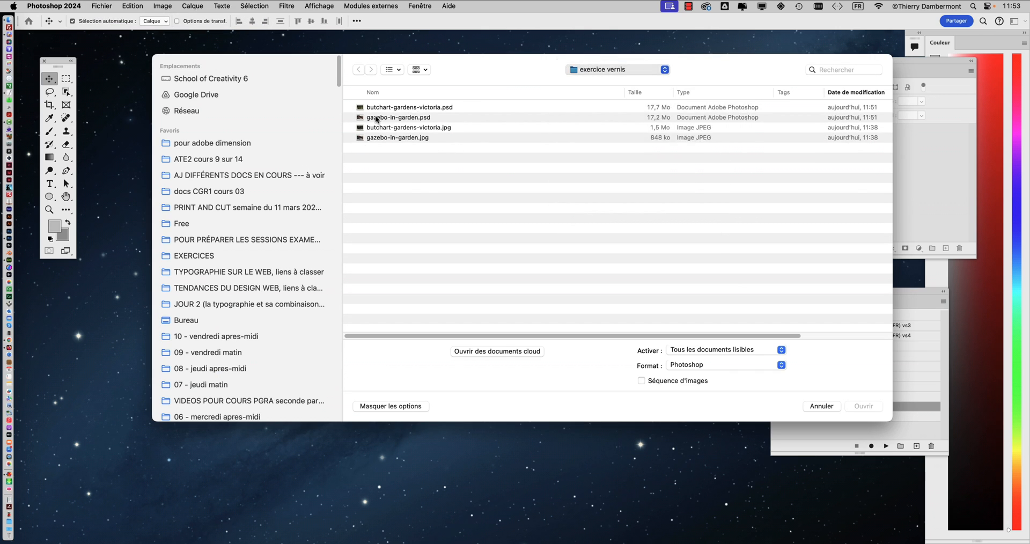
{"action": "left_click", "coordinate": [353, 107]}
{"action": "left_click", "coordinate": [408, 117]}
{"action": "left_click", "coordinate": [430, 127], "text": "shift"}
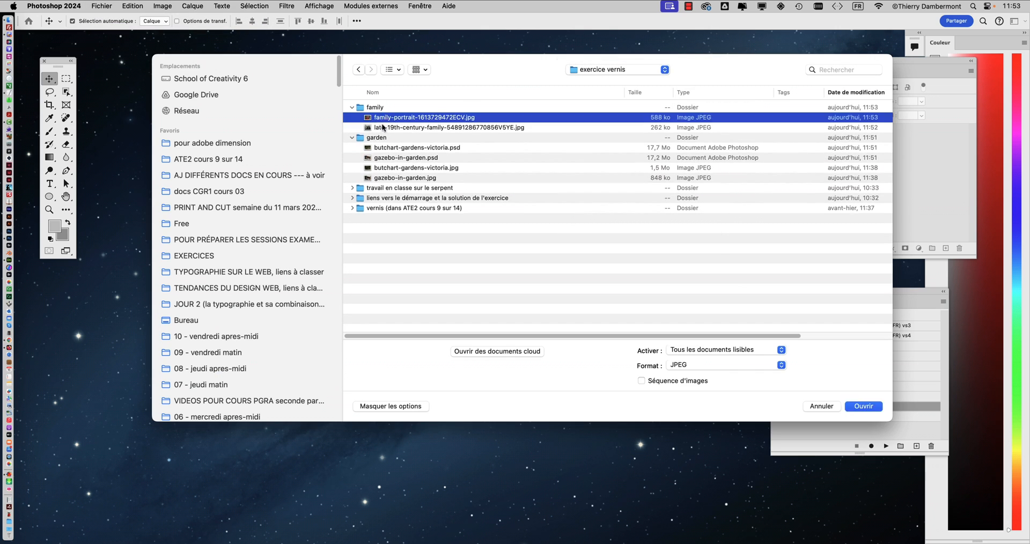
{"action": "left_click", "coordinate": [865, 407]}
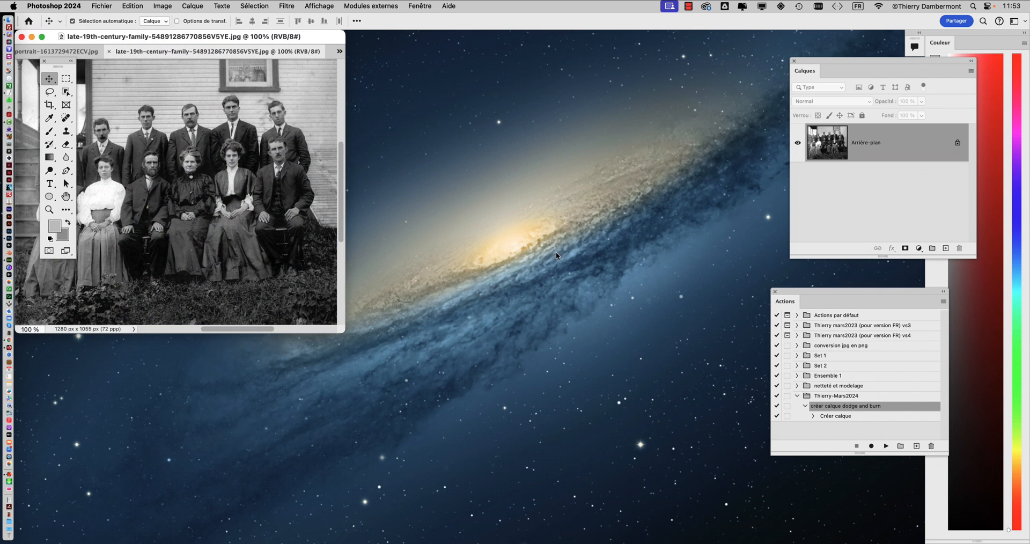
Bring up the colour family portrait in full-screen mode with the menu bar and reposition it beside the tools
{"action": "key", "text": "ctrl+Tab"}
{"action": "key", "text": "f"}
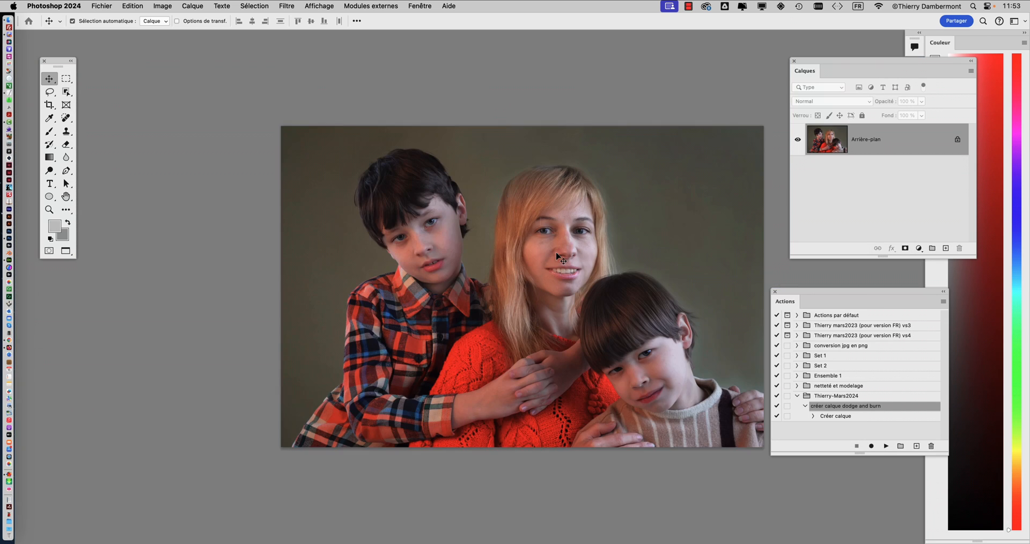
{"action": "left_click_drag", "start_coordinate": [463, 273], "coordinate": [313, 239]}
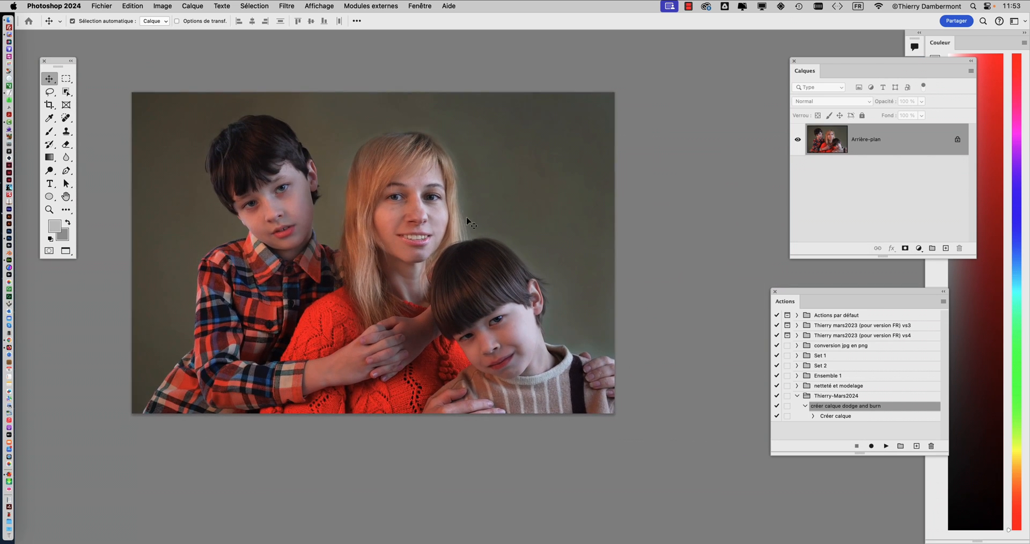
Run the "créer calque dodge and burn" action on the family portrait, keeping the Actions panel clear of the photo
{"action": "left_click_drag", "start_coordinate": [791, 290], "coordinate": [657, 156]}
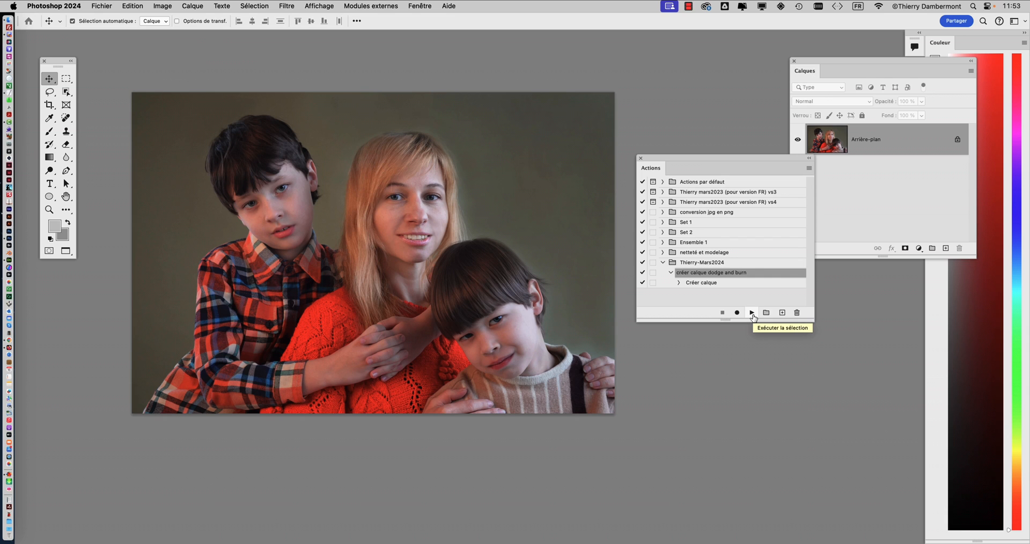
{"action": "left_click", "coordinate": [753, 314]}
{"action": "left_click_drag", "start_coordinate": [736, 156], "coordinate": [770, 261]}
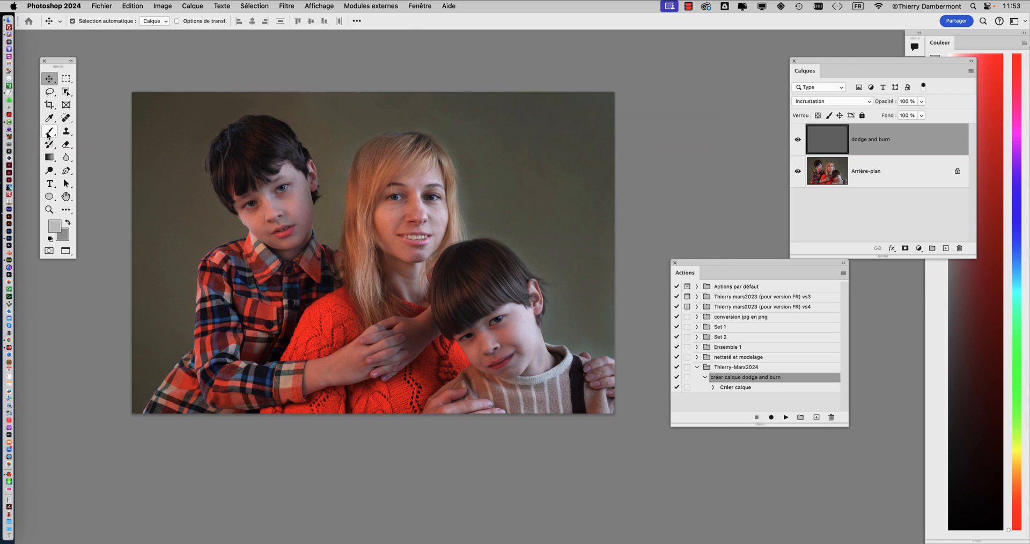
Darken the portrait's background and edges on the dodge and burn layer with an 827 px brush in dark grey
{"action": "left_click", "coordinate": [48, 135]}
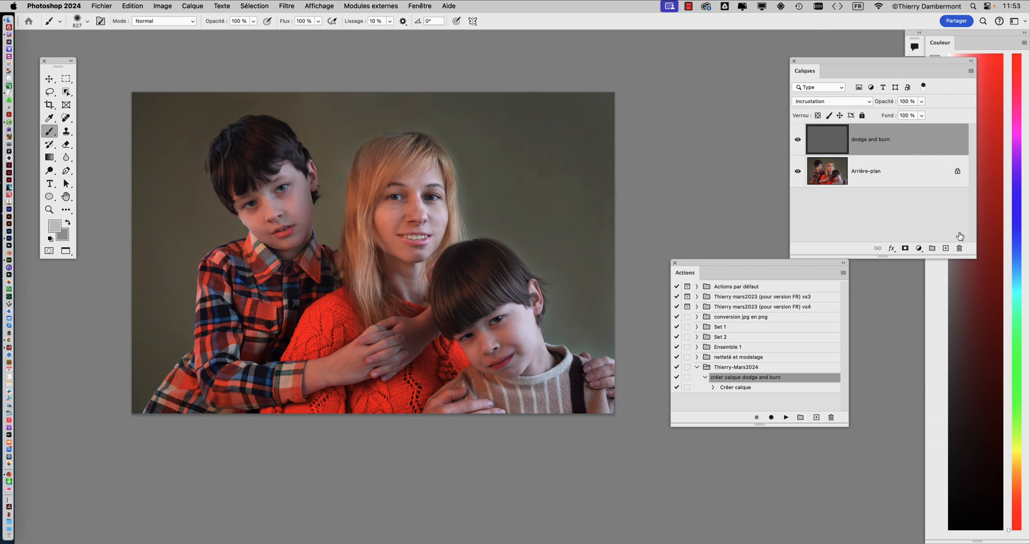
{"action": "left_click_drag", "start_coordinate": [975, 259], "coordinate": [925, 246]}
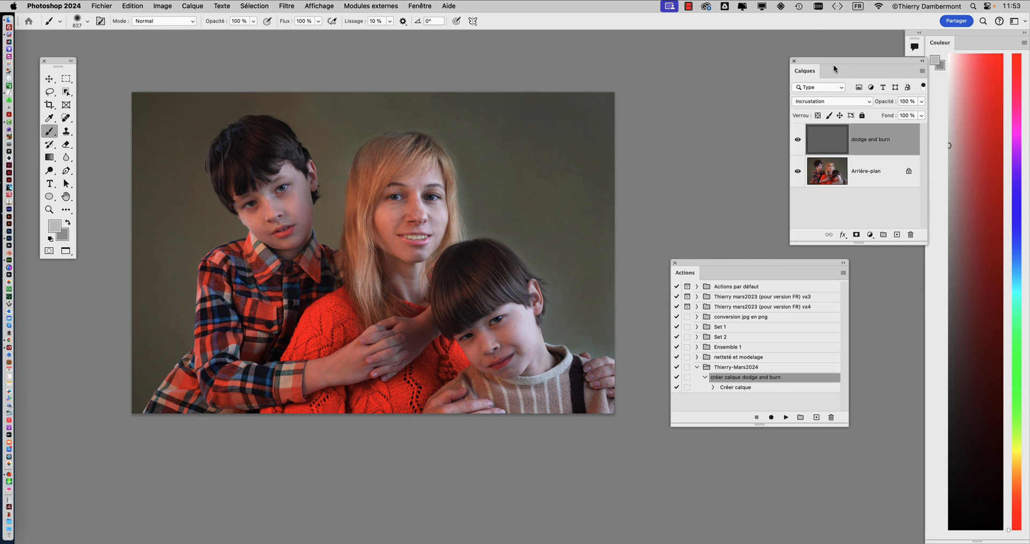
{"action": "left_click_drag", "start_coordinate": [833, 65], "coordinate": [776, 55]}
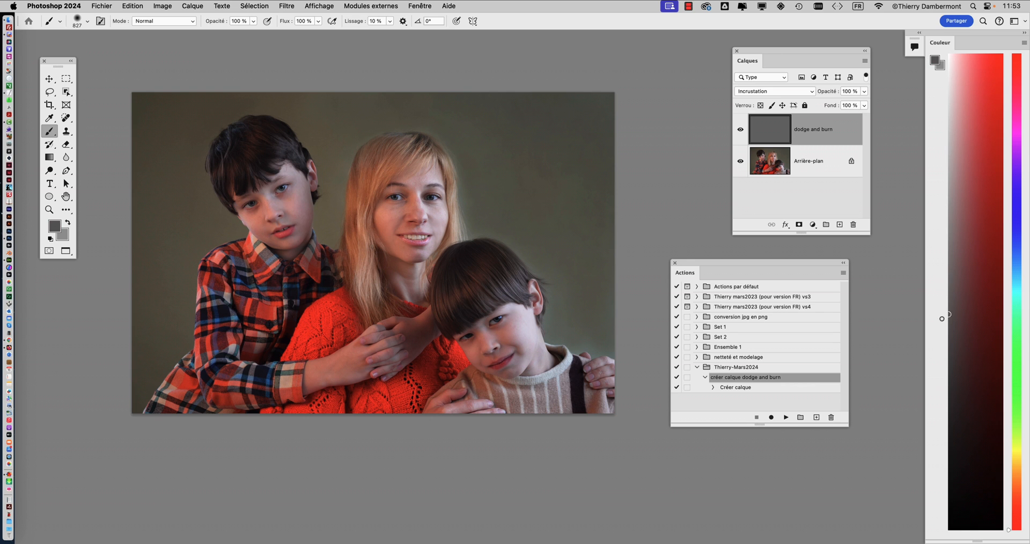
{"action": "mouse_move", "coordinate": [603, 200]}
{"action": "left_mouse_down"}
{"action": "mouse_move", "coordinate": [540, 131]}
{"action": "mouse_move", "coordinate": [249, 69]}
{"action": "mouse_move", "coordinate": [160, 169]}
{"action": "mouse_move", "coordinate": [111, 316]}
{"action": "mouse_move", "coordinate": [110, 392]}
{"action": "mouse_move", "coordinate": [39, 296]}
{"action": "left_mouse_up"}
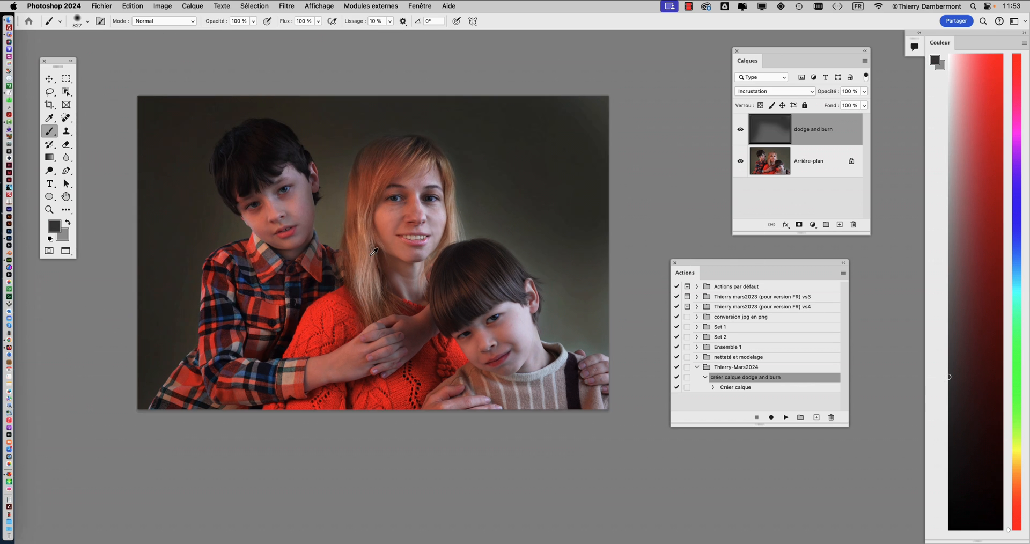
{"action": "scroll", "coordinate": [371, 255], "scroll_direction": "down", "scroll_amount": 3}
{"action": "mouse_move", "coordinate": [548, 317]}
{"action": "left_mouse_down"}
{"action": "mouse_move", "coordinate": [485, 260]}
{"action": "mouse_move", "coordinate": [454, 176]}
{"action": "left_mouse_up"}
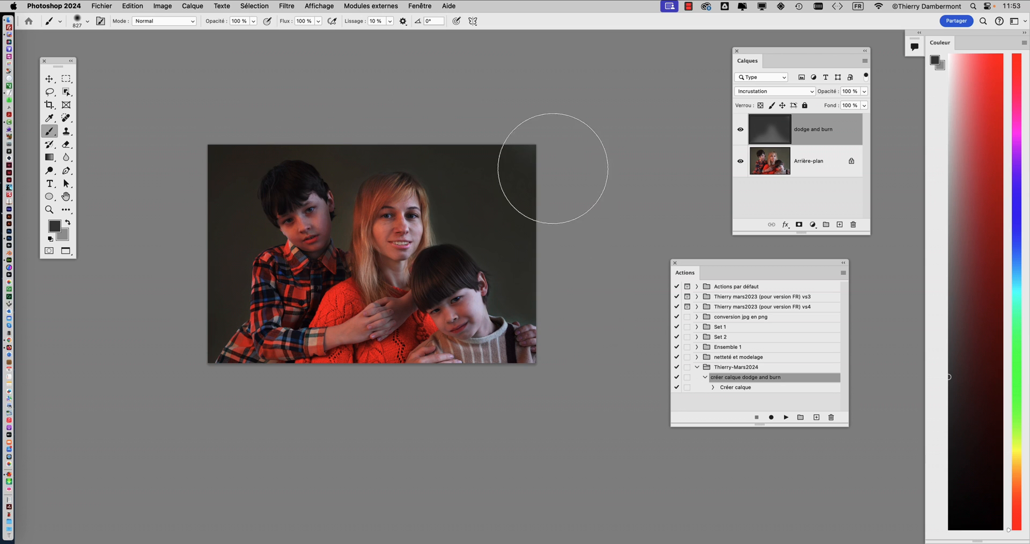
Lighten the older boy's and the woman's faces on the dodge and burn layer with a 284 px brush in a lighter grey
{"action": "scroll", "coordinate": [276, 227], "scroll_direction": "up", "scroll_amount": 5}
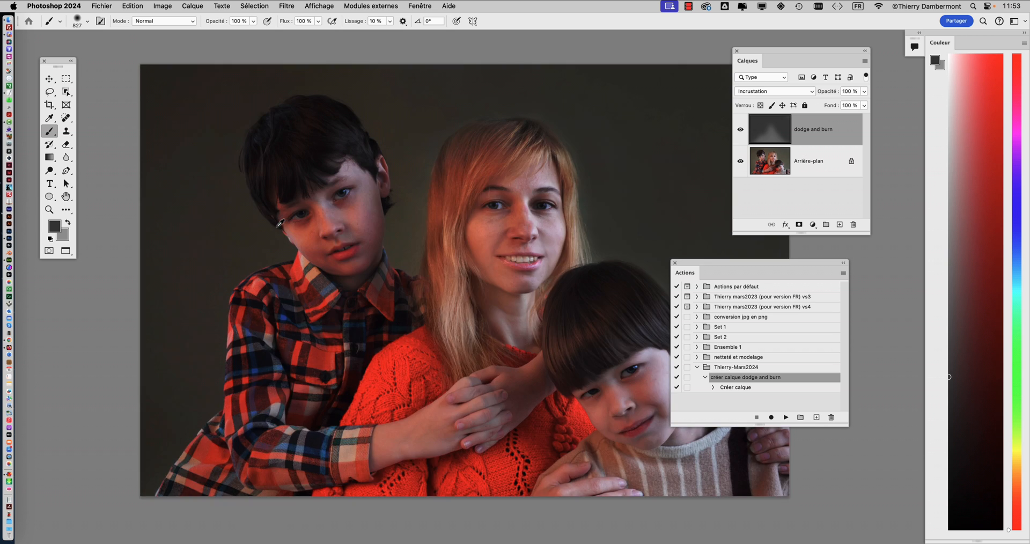
{"action": "left_click_drag", "start_coordinate": [389, 260], "coordinate": [137, 280]}
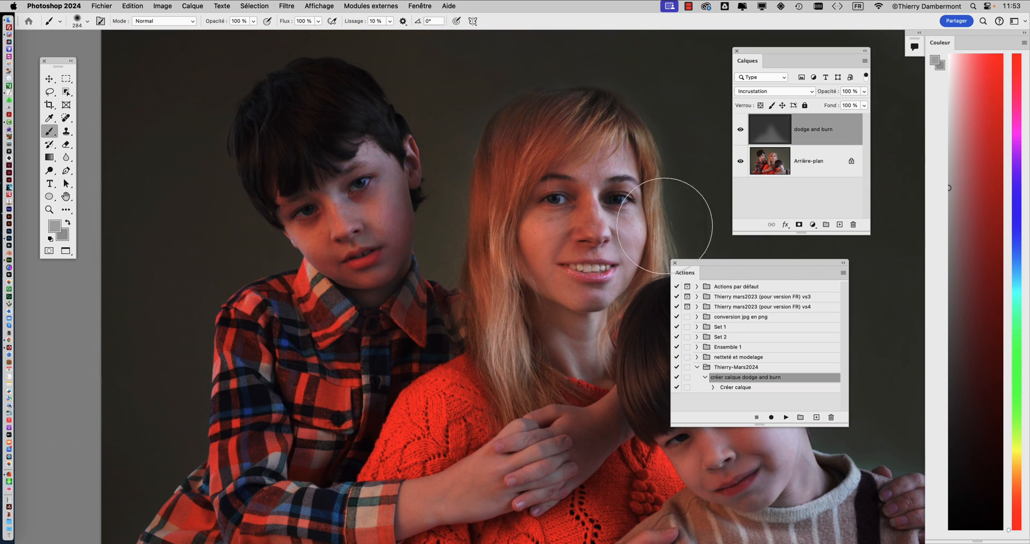
{"action": "mouse_move", "coordinate": [389, 243]}
{"action": "left_mouse_down"}
{"action": "mouse_move", "coordinate": [370, 174]}
{"action": "mouse_move", "coordinate": [316, 130]}
{"action": "left_mouse_up"}
{"action": "key", "text": "super+z"}
{"action": "left_click_drag", "start_coordinate": [333, 219], "coordinate": [346, 185]}
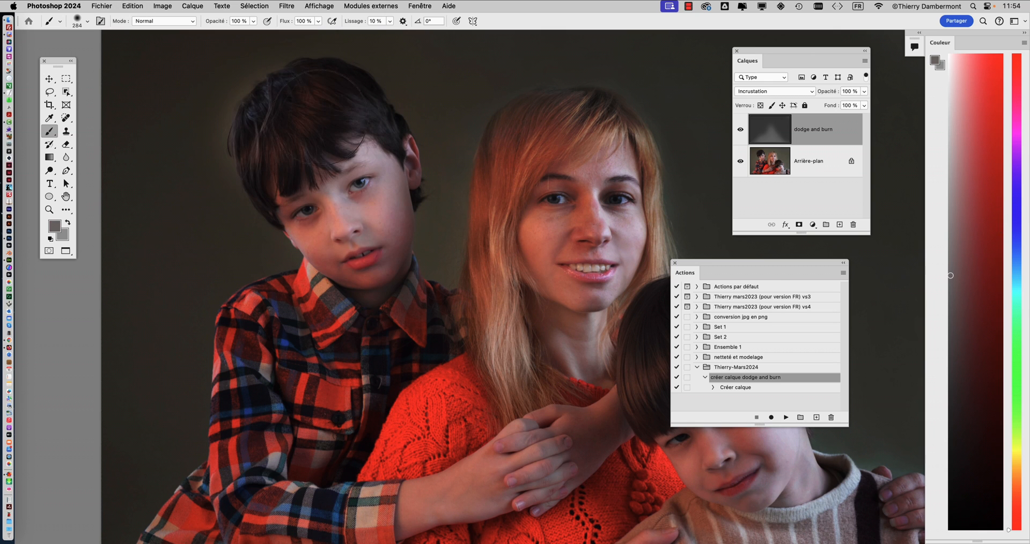
{"action": "key", "text": "super+z"}
{"action": "mouse_move", "coordinate": [295, 166]}
{"action": "left_mouse_down"}
{"action": "mouse_move", "coordinate": [335, 126]}
{"action": "mouse_move", "coordinate": [334, 231]}
{"action": "mouse_move", "coordinate": [348, 252]}
{"action": "left_mouse_up"}
{"action": "mouse_move", "coordinate": [558, 231]}
{"action": "left_mouse_down"}
{"action": "mouse_move", "coordinate": [549, 201]}
{"action": "mouse_move", "coordinate": [609, 203]}
{"action": "mouse_move", "coordinate": [594, 318]}
{"action": "left_mouse_up"}
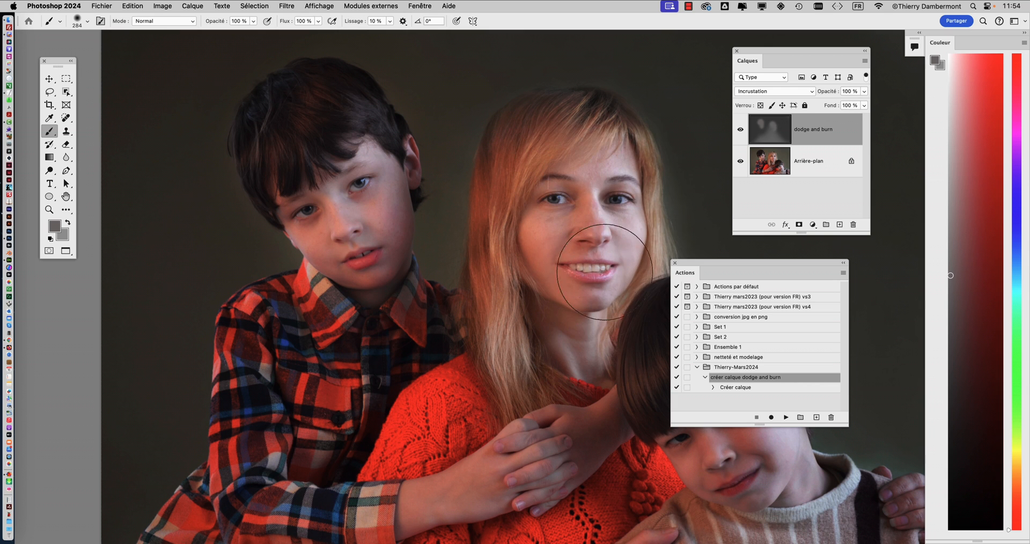
{"action": "key", "text": "super+z"}
{"action": "mouse_move", "coordinate": [579, 203]}
{"action": "left_mouse_down"}
{"action": "mouse_move", "coordinate": [556, 172]}
{"action": "mouse_move", "coordinate": [553, 255]}
{"action": "mouse_move", "coordinate": [564, 136]}
{"action": "mouse_move", "coordinate": [621, 214]}
{"action": "mouse_move", "coordinate": [577, 385]}
{"action": "left_mouse_up"}
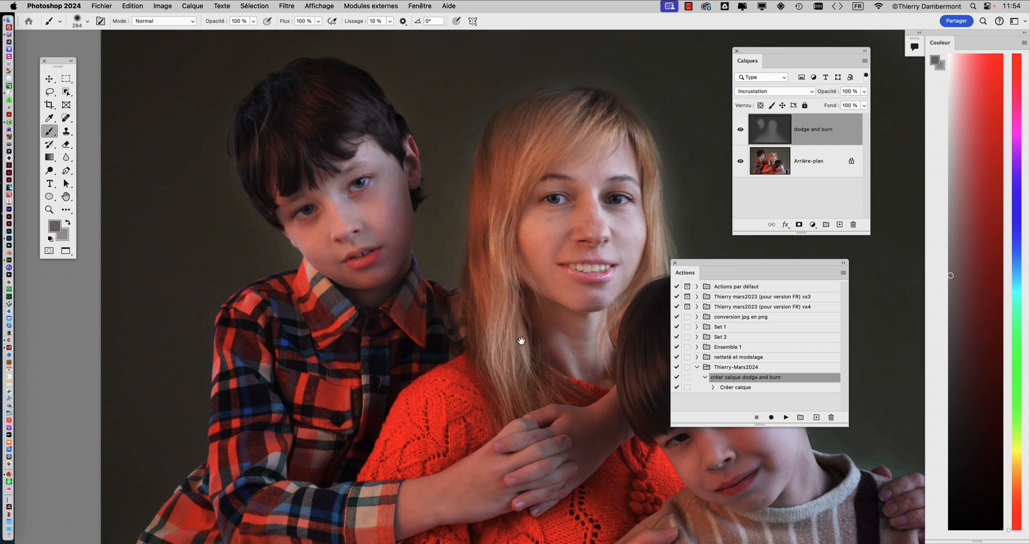
Lighten the younger boy's face, parts of the clothing and the clasped hands with the same grey brush
{"action": "left_click_drag", "start_coordinate": [528, 343], "coordinate": [366, 267]}
{"action": "mouse_move", "coordinate": [526, 375]}
{"action": "left_mouse_down"}
{"action": "mouse_move", "coordinate": [559, 370]}
{"action": "mouse_move", "coordinate": [534, 252]}
{"action": "mouse_move", "coordinate": [570, 308]}
{"action": "mouse_move", "coordinate": [592, 450]}
{"action": "mouse_move", "coordinate": [554, 395]}
{"action": "left_mouse_up"}
{"action": "left_click_drag", "start_coordinate": [322, 284], "coordinate": [220, 358]}
{"action": "left_click_drag", "start_coordinate": [355, 326], "coordinate": [404, 284]}
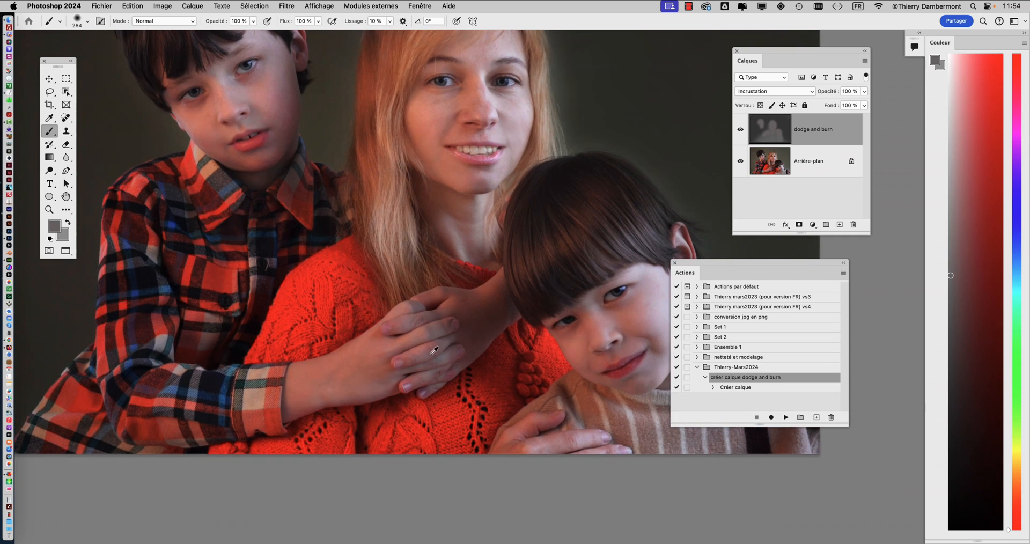
Darken the background around the three figures with a 532 px brush in dark grey
{"action": "scroll", "coordinate": [435, 350], "scroll_direction": "down", "scroll_amount": 1}
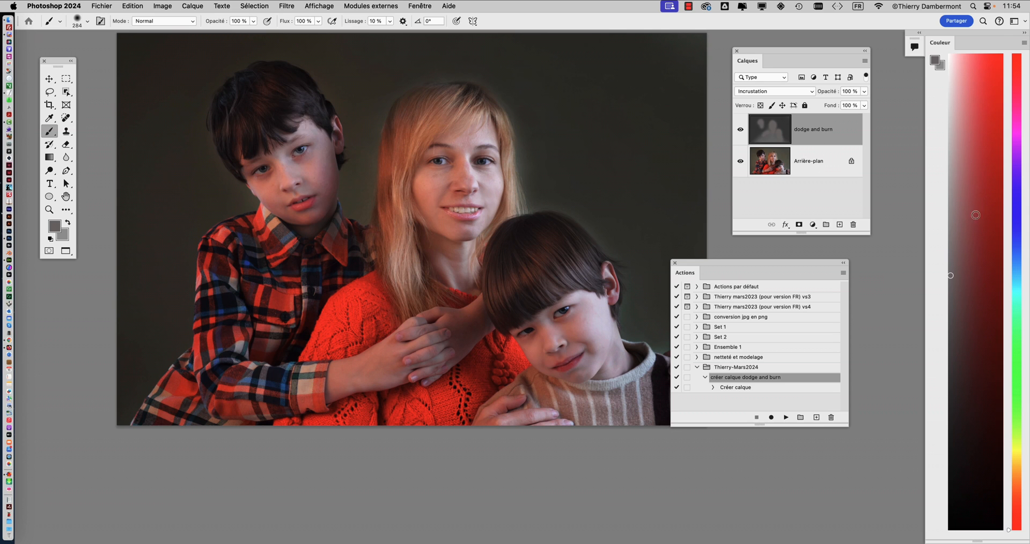
{"action": "left_click_drag", "start_coordinate": [431, 204], "coordinate": [472, 193]}
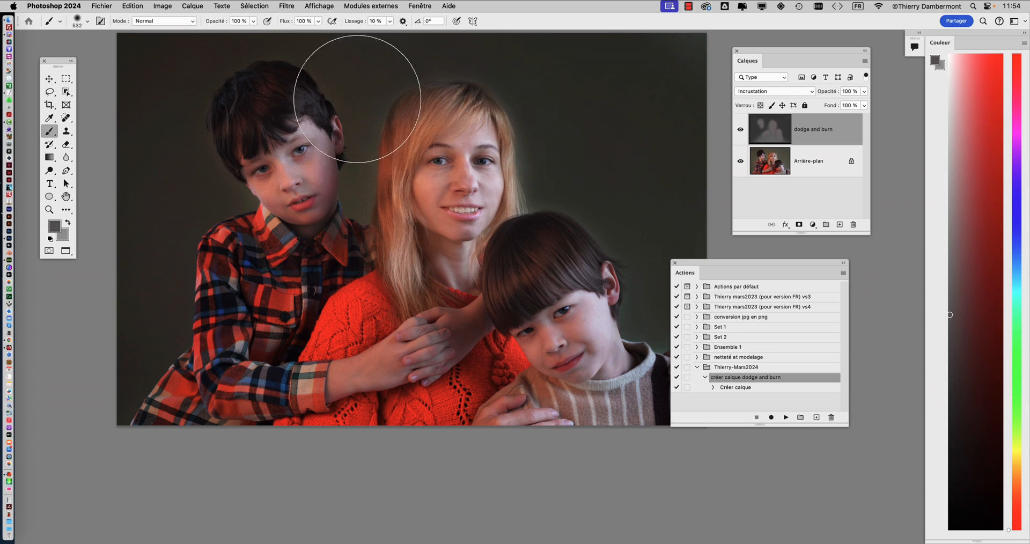
{"action": "key", "text": "super+z"}
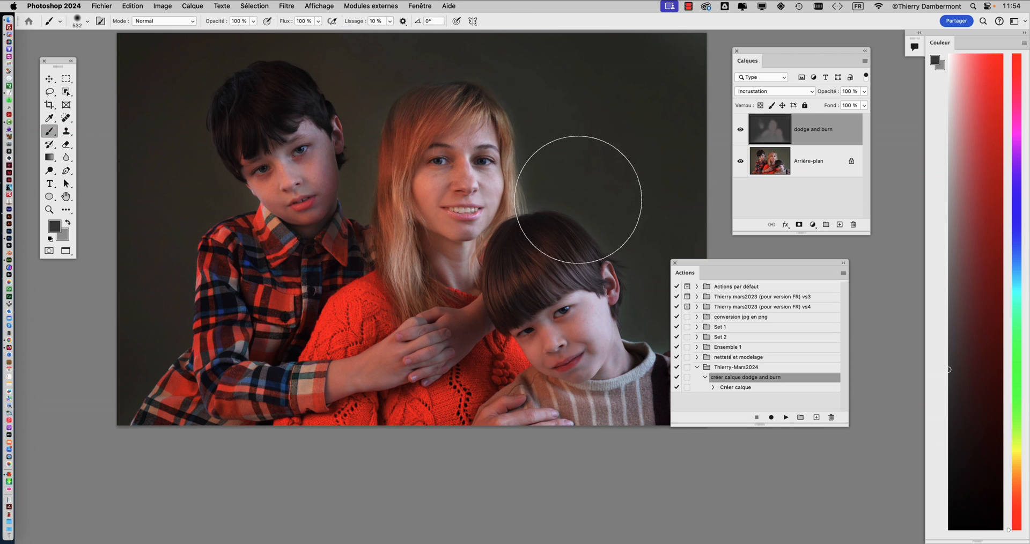
{"action": "left_click_drag", "start_coordinate": [543, 259], "coordinate": [477, 224]}
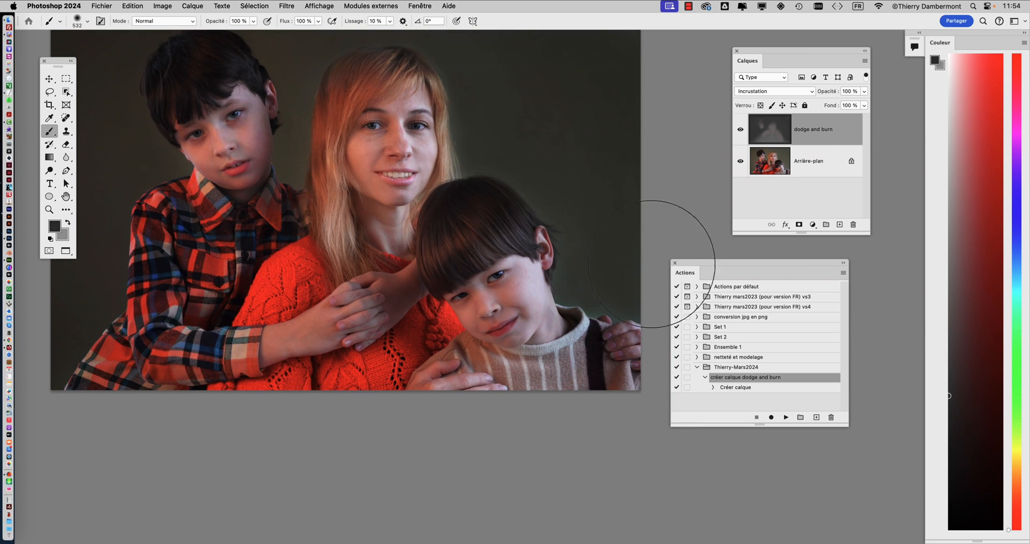
{"action": "mouse_move", "coordinate": [513, 167]}
{"action": "left_mouse_down"}
{"action": "mouse_move", "coordinate": [504, 96]}
{"action": "mouse_move", "coordinate": [616, 58]}
{"action": "mouse_move", "coordinate": [639, 157]}
{"action": "left_mouse_up"}
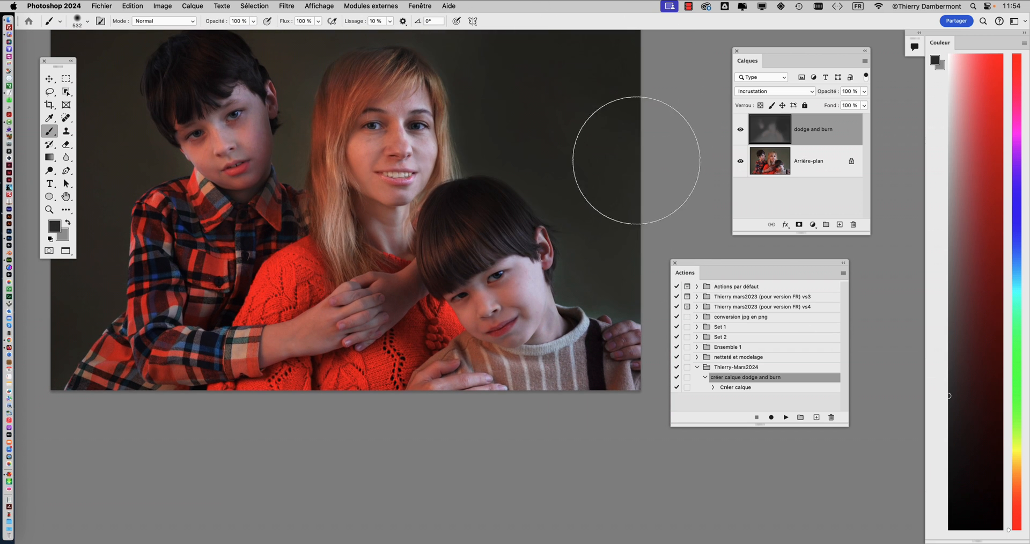
Toggle the dodge and burn layer's visibility repeatedly to compare the portrait before and after the retouching
{"action": "scroll", "coordinate": [625, 176], "scroll_direction": "down", "scroll_amount": 1}
{"action": "left_click", "coordinate": [739, 131]}
{"action": "left_click", "coordinate": [739, 131]}
{"action": "left_click", "coordinate": [740, 131]}
{"action": "left_click", "coordinate": [739, 131]}
{"action": "left_click_drag", "start_coordinate": [550, 178], "coordinate": [577, 268]}
{"action": "scroll", "coordinate": [434, 215], "scroll_direction": "up", "scroll_amount": 1}
{"action": "left_click", "coordinate": [741, 130]}
Try lightening strokes over the woman's face and hair with a 261 px brush, and undo them
{"action": "mouse_move", "coordinate": [552, 239]}
{"action": "left_mouse_down"}
{"action": "mouse_move", "coordinate": [515, 238]}
{"action": "mouse_move", "coordinate": [433, 159]}
{"action": "left_mouse_up"}
{"action": "mouse_move", "coordinate": [466, 194]}
{"action": "left_mouse_down"}
{"action": "mouse_move", "coordinate": [507, 194]}
{"action": "mouse_move", "coordinate": [498, 193]}
{"action": "left_mouse_up"}
{"action": "mouse_move", "coordinate": [467, 168]}
{"action": "left_mouse_down"}
{"action": "mouse_move", "coordinate": [396, 156]}
{"action": "mouse_move", "coordinate": [379, 172]}
{"action": "mouse_move", "coordinate": [406, 200]}
{"action": "mouse_move", "coordinate": [428, 155]}
{"action": "mouse_move", "coordinate": [375, 166]}
{"action": "left_mouse_up"}
{"action": "key", "text": "super+z"}
{"action": "key", "text": "super+z"}
{"action": "key", "text": "super+z"}
{"action": "key", "text": "super+z"}
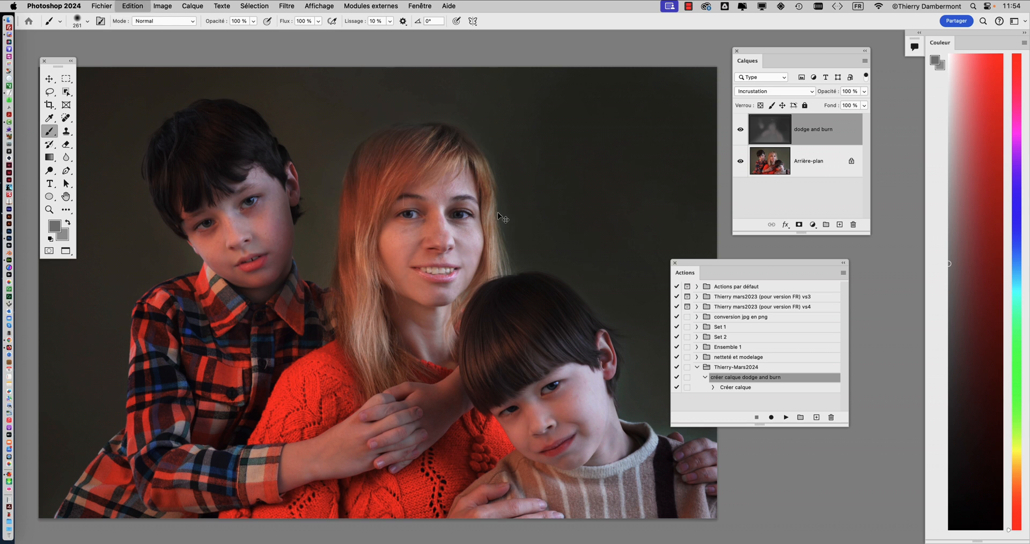
Lighten the woman's hair and forehead with a slightly darker grey, and reduce the brush to 103 px
{"action": "mouse_move", "coordinate": [433, 165]}
{"action": "left_mouse_down"}
{"action": "mouse_move", "coordinate": [411, 158]}
{"action": "mouse_move", "coordinate": [383, 175]}
{"action": "mouse_move", "coordinate": [415, 192]}
{"action": "mouse_move", "coordinate": [443, 180]}
{"action": "mouse_move", "coordinate": [388, 195]}
{"action": "left_mouse_up"}
{"action": "key", "text": "super+z"}
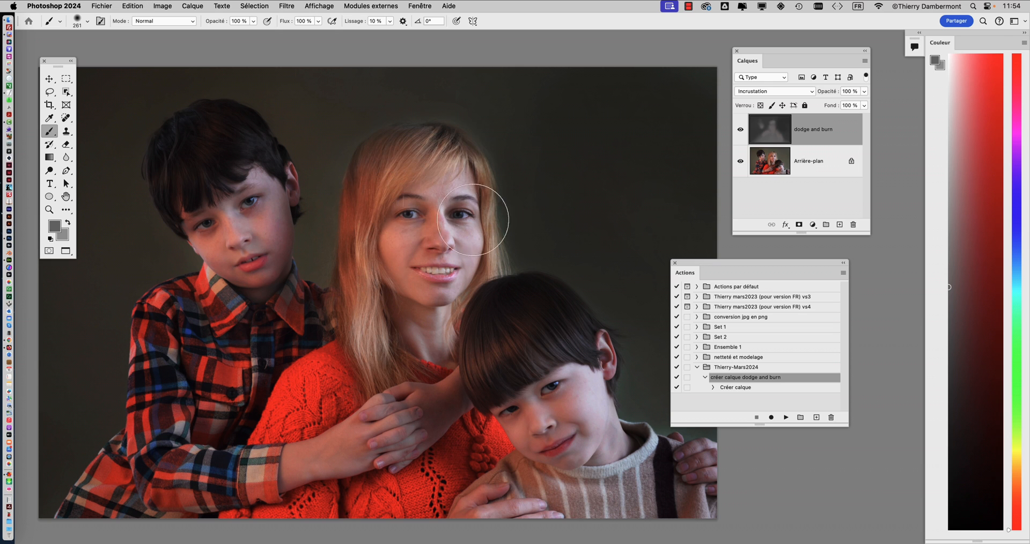
{"action": "left_click_drag", "start_coordinate": [568, 161], "coordinate": [506, 163], "text": "ctrl+alt"}
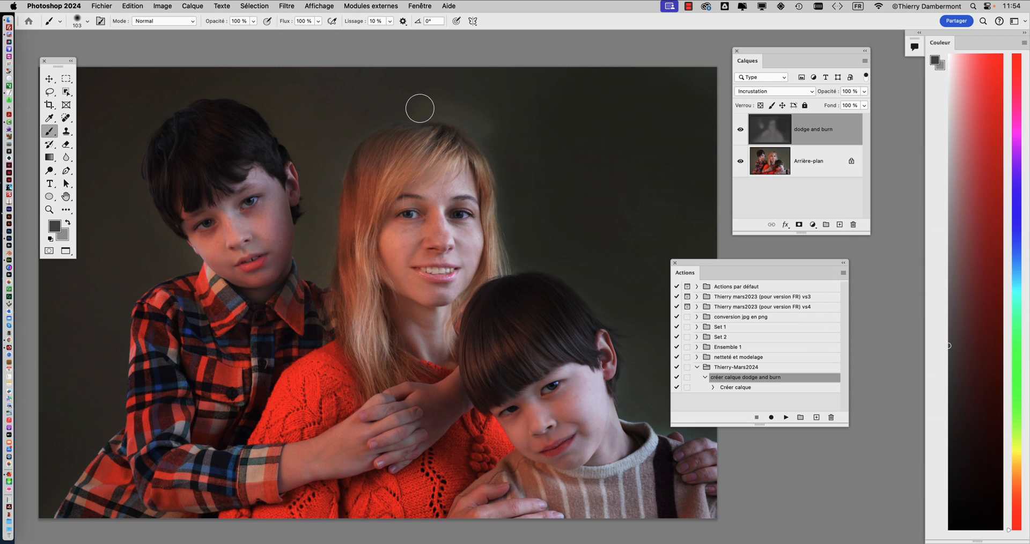
Undo the last stroke, set the brush to 175 px, and compare the portrait before hiding the dodge and burn layer
{"action": "left_click_drag", "start_coordinate": [598, 229], "coordinate": [626, 230], "text": "ctrl+alt"}
{"action": "key", "text": "super+z"}
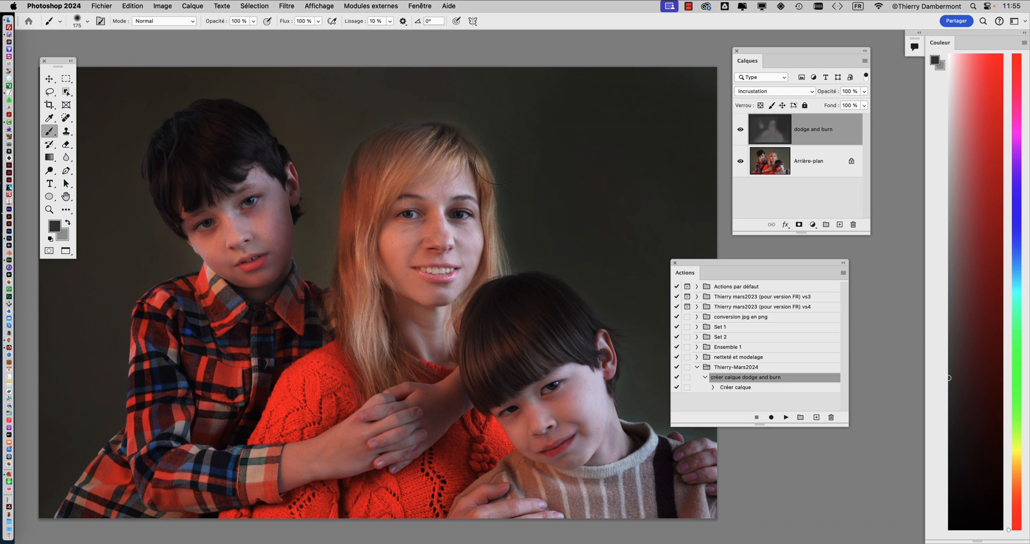
{"action": "scroll", "coordinate": [560, 204], "scroll_direction": "down", "scroll_amount": 3}
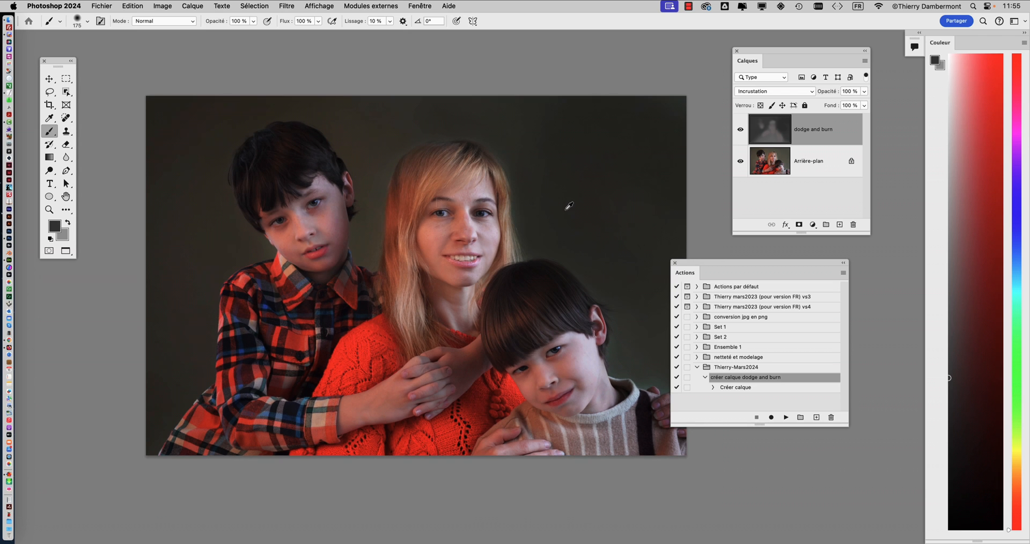
{"action": "left_click", "coordinate": [740, 134]}
{"action": "left_click", "coordinate": [741, 134]}
{"action": "left_click", "coordinate": [740, 134]}
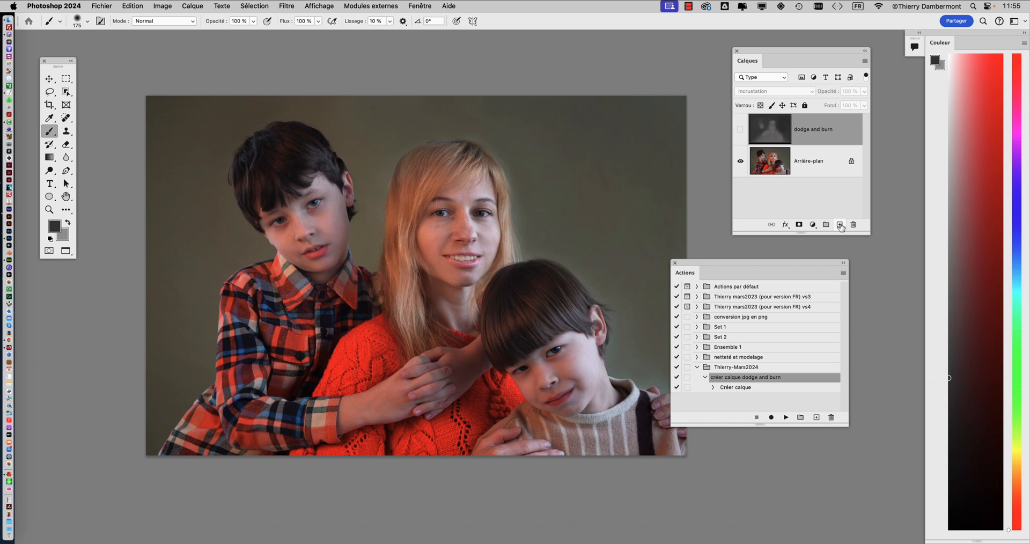
Run the "créer calque dodge and burn" action above the background layer to add a second dodge and burn layer
{"action": "left_click", "coordinate": [804, 164]}
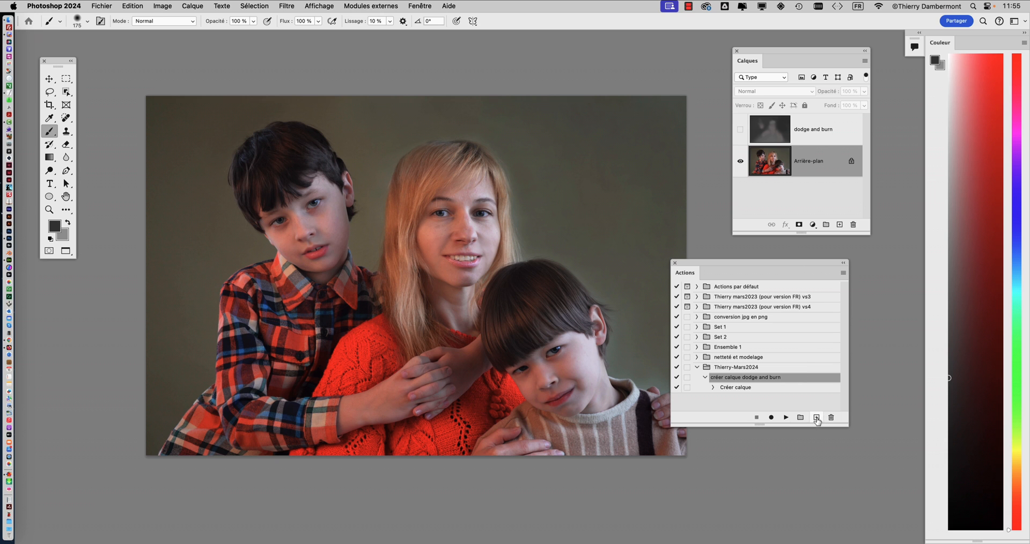
{"action": "left_click", "coordinate": [786, 418]}
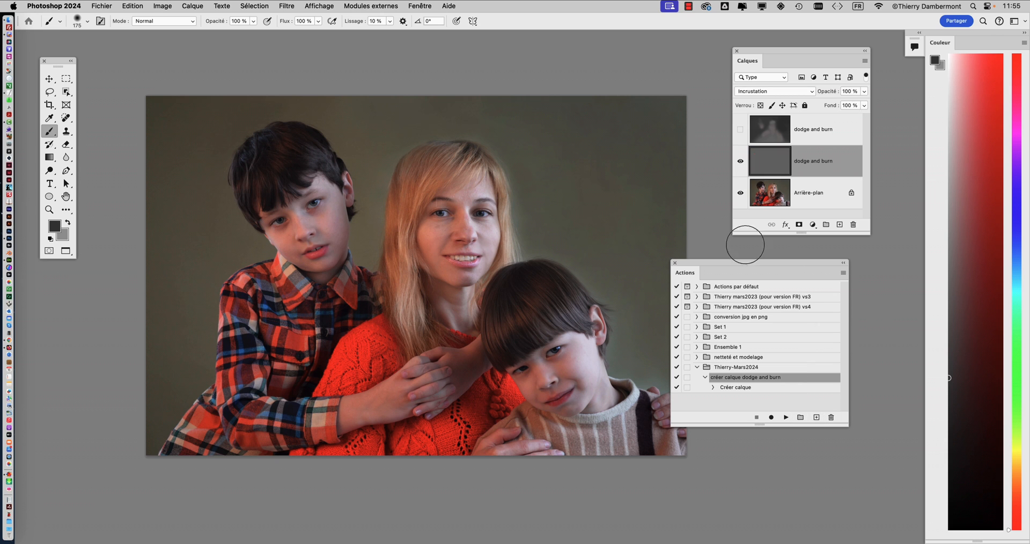
{"action": "left_click_drag", "start_coordinate": [460, 238], "coordinate": [375, 187]}
{"action": "scroll", "coordinate": [379, 209], "scroll_direction": "down", "scroll_amount": 4}
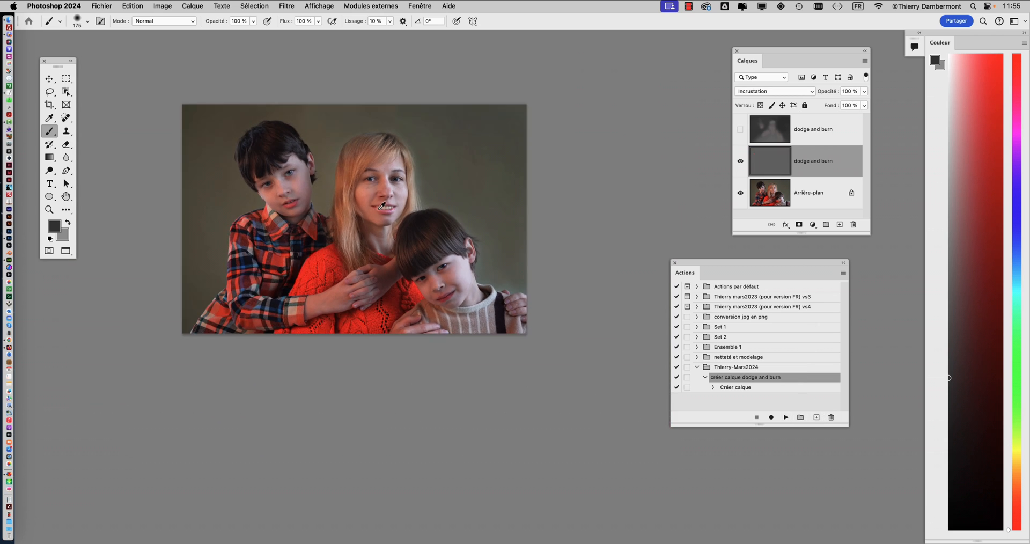
Lighten the portrait's background and upper area with broad 1016 px brush strokes in medium and lighter greys, and enlarge the layers panel
{"action": "mouse_move", "coordinate": [400, 228]}
{"action": "left_mouse_down"}
{"action": "mouse_move", "coordinate": [451, 212]}
{"action": "mouse_move", "coordinate": [486, 226]}
{"action": "left_mouse_up"}
{"action": "mouse_move", "coordinate": [506, 166]}
{"action": "left_mouse_down"}
{"action": "mouse_move", "coordinate": [448, 112]}
{"action": "mouse_move", "coordinate": [396, 93]}
{"action": "mouse_move", "coordinate": [258, 83]}
{"action": "mouse_move", "coordinate": [162, 133]}
{"action": "mouse_move", "coordinate": [139, 232]}
{"action": "left_mouse_up"}
{"action": "left_click_drag", "start_coordinate": [179, 143], "coordinate": [129, 326]}
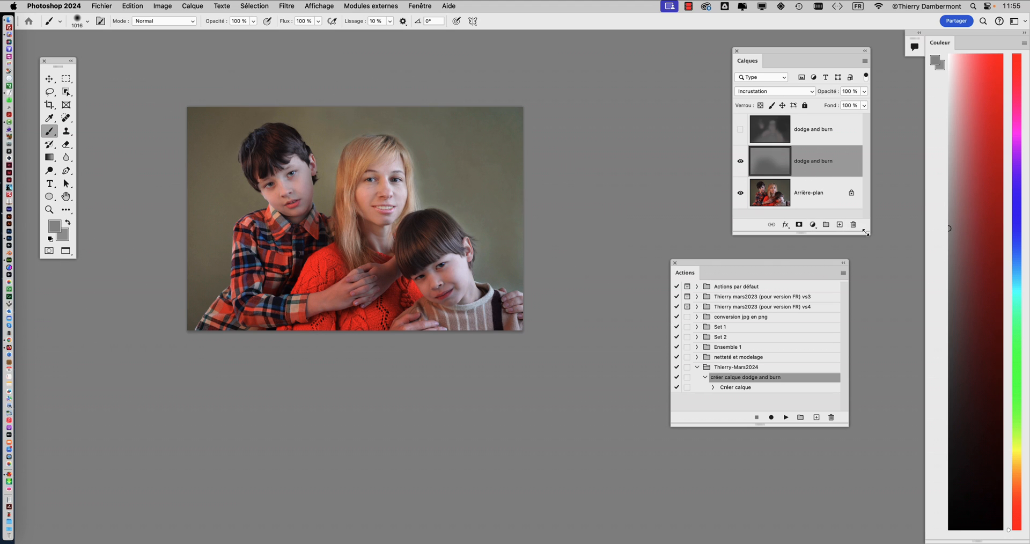
{"action": "left_click_drag", "start_coordinate": [867, 232], "coordinate": [854, 246]}
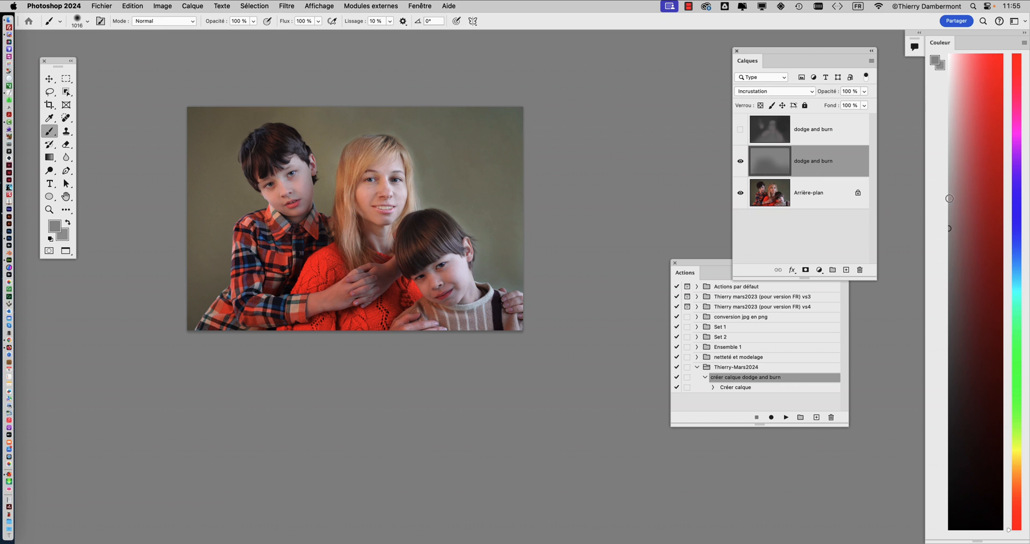
{"action": "mouse_move", "coordinate": [495, 139]}
{"action": "left_mouse_down"}
{"action": "mouse_move", "coordinate": [366, 91]}
{"action": "mouse_move", "coordinate": [149, 161]}
{"action": "left_mouse_up"}
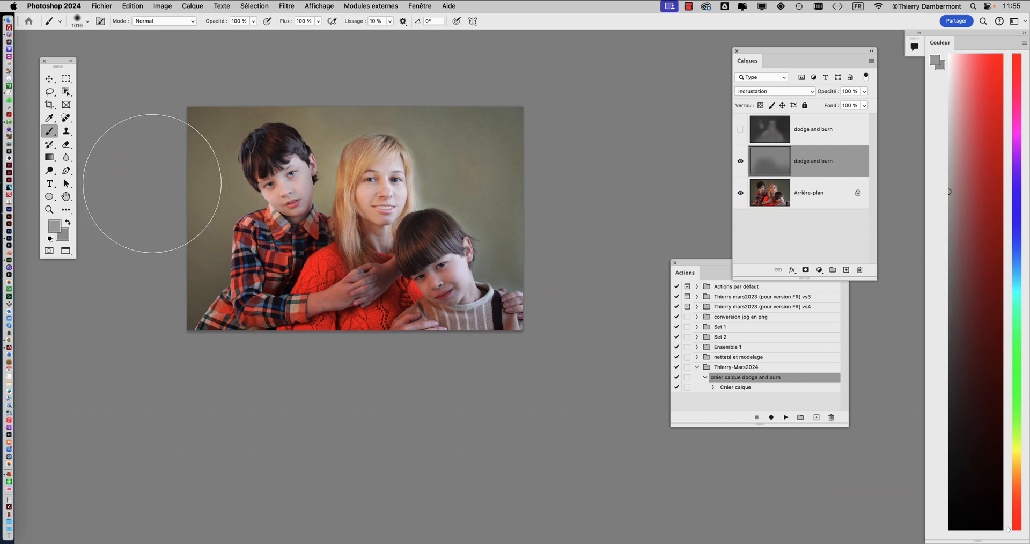
{"action": "left_click_drag", "start_coordinate": [188, 219], "coordinate": [172, 279]}
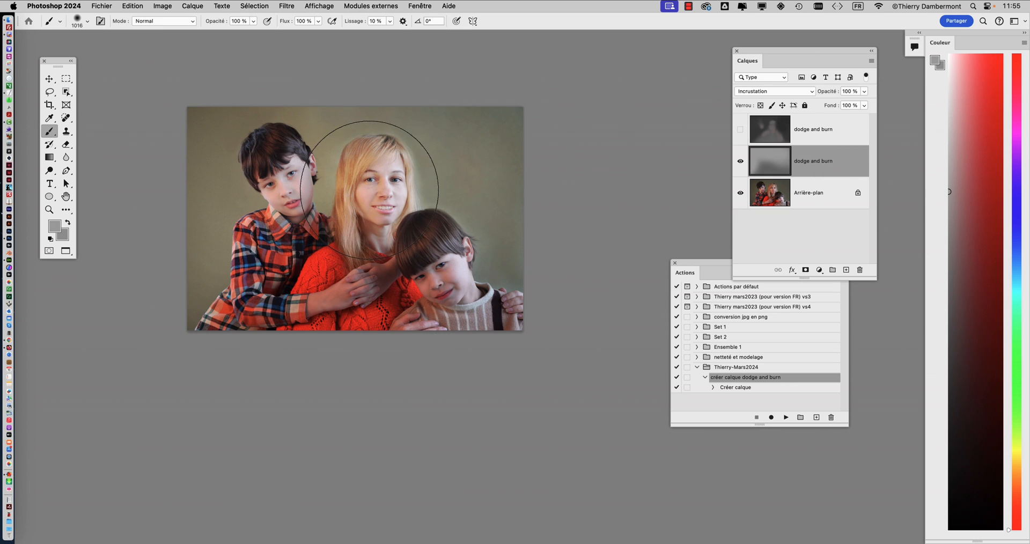
Darken the faces of the woman and the two boys with a 497 px brush in dark grey
{"action": "scroll", "coordinate": [336, 207], "scroll_direction": "up", "scroll_amount": 2}
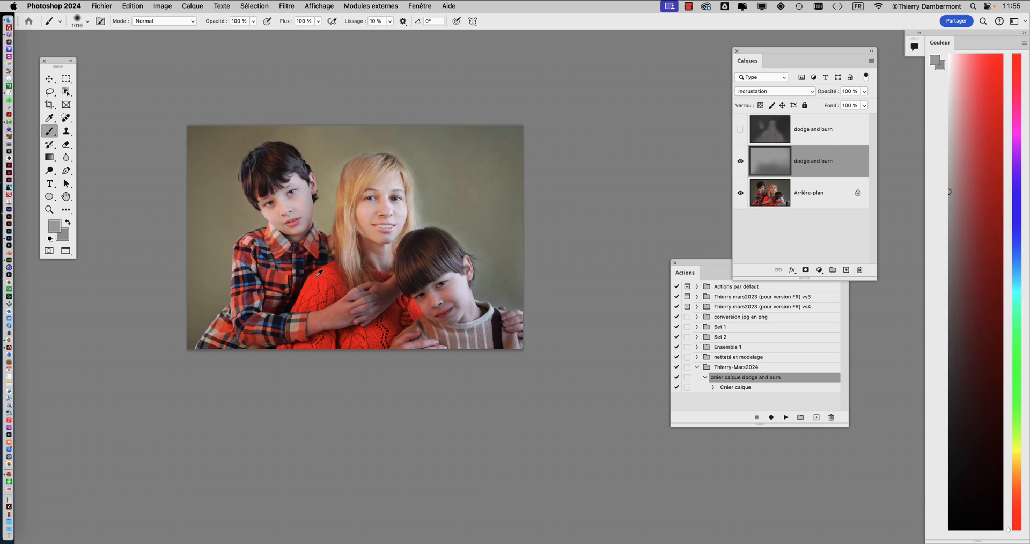
{"action": "scroll", "coordinate": [318, 271], "scroll_direction": "up", "scroll_amount": 3}
{"action": "scroll", "coordinate": [317, 271], "scroll_direction": "up", "scroll_amount": 2}
{"action": "mouse_move", "coordinate": [363, 298]}
{"action": "left_mouse_down"}
{"action": "mouse_move", "coordinate": [390, 298]}
{"action": "mouse_move", "coordinate": [304, 298]}
{"action": "left_mouse_up"}
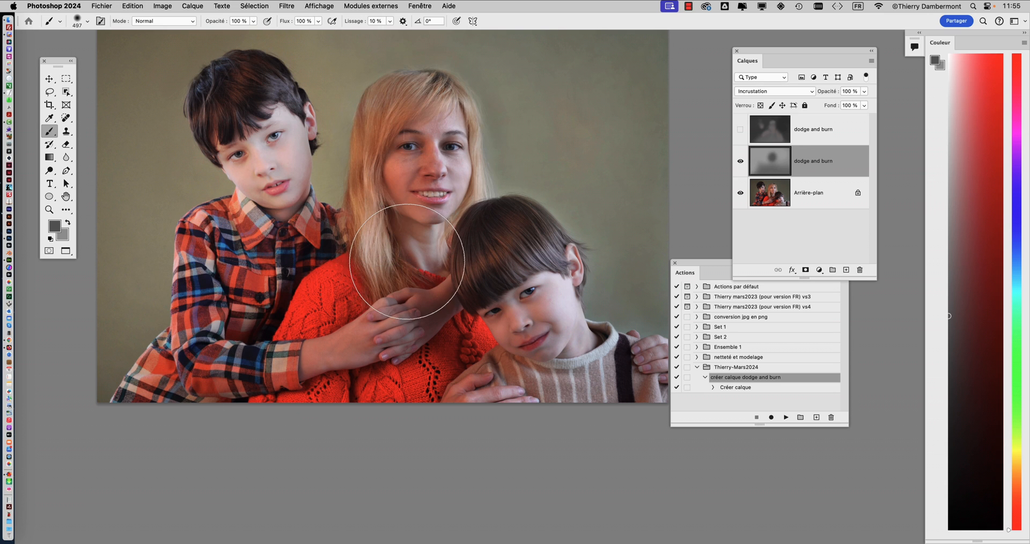
{"action": "left_click", "coordinate": [409, 262]}
{"action": "left_click", "coordinate": [271, 167]}
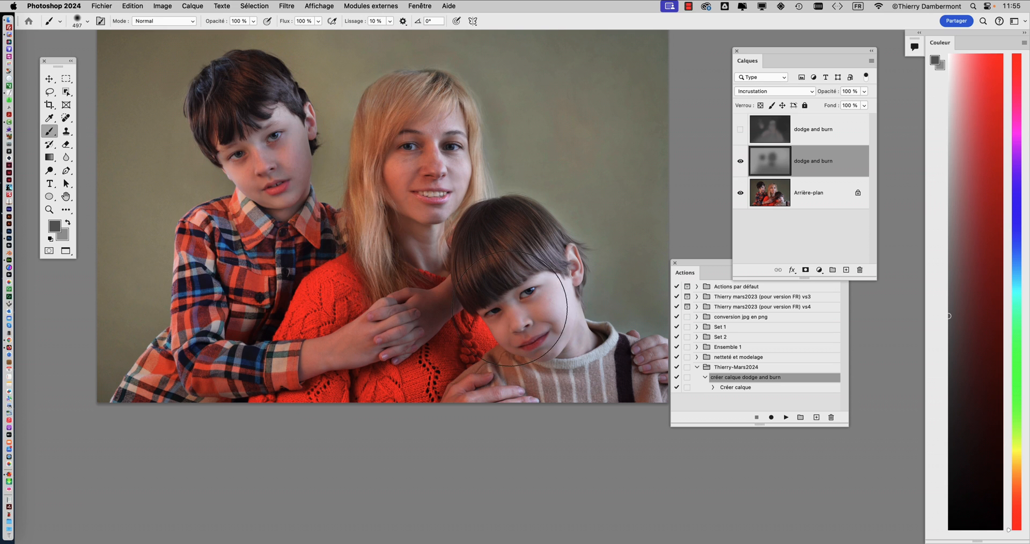
Toggle the second dodge and burn layer's visibility to compare the portrait with and without it
{"action": "left_click", "coordinate": [741, 161]}
{"action": "left_click", "coordinate": [742, 161]}
{"action": "left_click", "coordinate": [742, 161]}
{"action": "left_click", "coordinate": [742, 161]}
Lighten the centres of the three faces with a 249 px brush in medium grey
{"action": "left_click_drag", "start_coordinate": [550, 241], "coordinate": [499, 241], "text": "ctrl+alt"}
{"action": "left_click_drag", "start_coordinate": [286, 159], "coordinate": [309, 217]}
{"action": "mouse_move", "coordinate": [410, 193]}
{"action": "left_mouse_down"}
{"action": "mouse_move", "coordinate": [433, 174]}
{"action": "mouse_move", "coordinate": [433, 205]}
{"action": "left_mouse_up"}
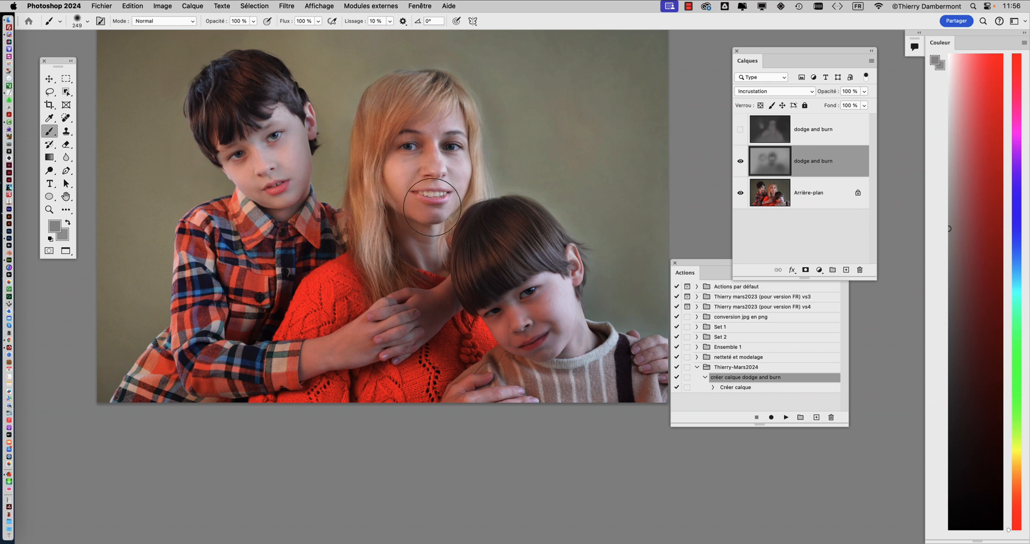
{"action": "left_click_drag", "start_coordinate": [419, 131], "coordinate": [408, 161]}
{"action": "left_click_drag", "start_coordinate": [494, 325], "coordinate": [546, 326]}
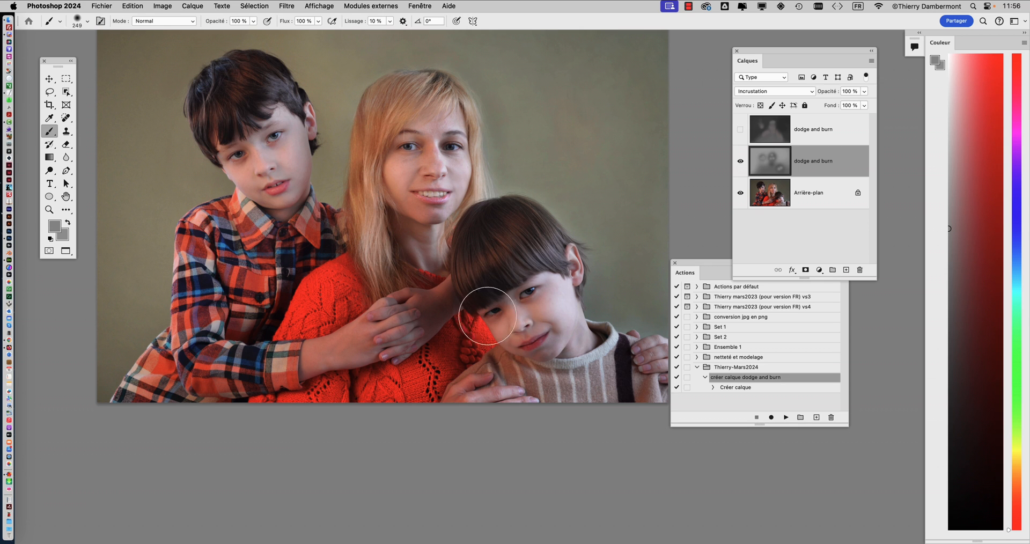
{"action": "left_click_drag", "start_coordinate": [552, 361], "coordinate": [551, 360]}
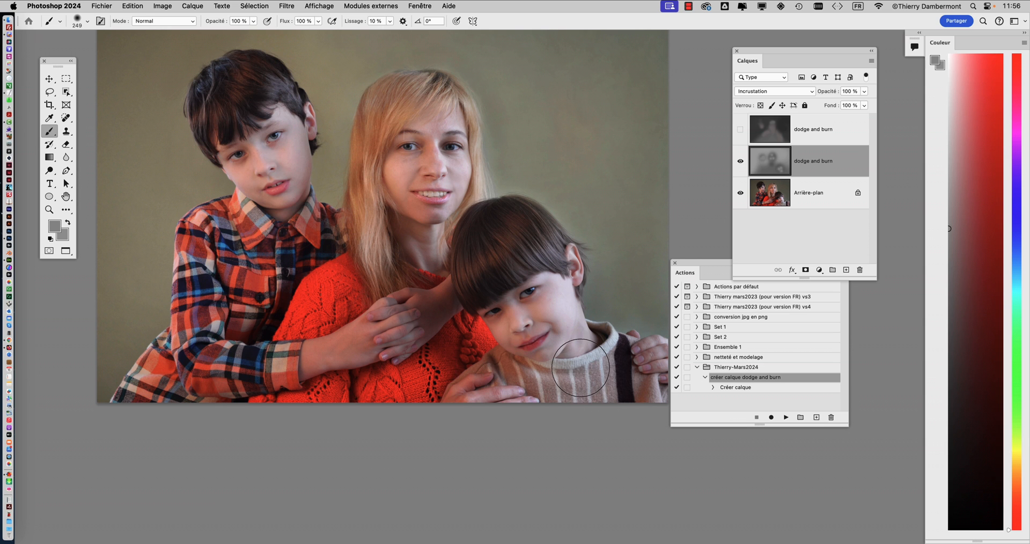
Compare the two dodge and burn layers by toggling each one's visibility, ending with only the lower one shown
{"action": "left_click", "coordinate": [741, 161]}
{"action": "left_click", "coordinate": [741, 162]}
{"action": "left_click", "coordinate": [741, 162]}
{"action": "left_click", "coordinate": [741, 162]}
{"action": "left_click", "coordinate": [741, 162]}
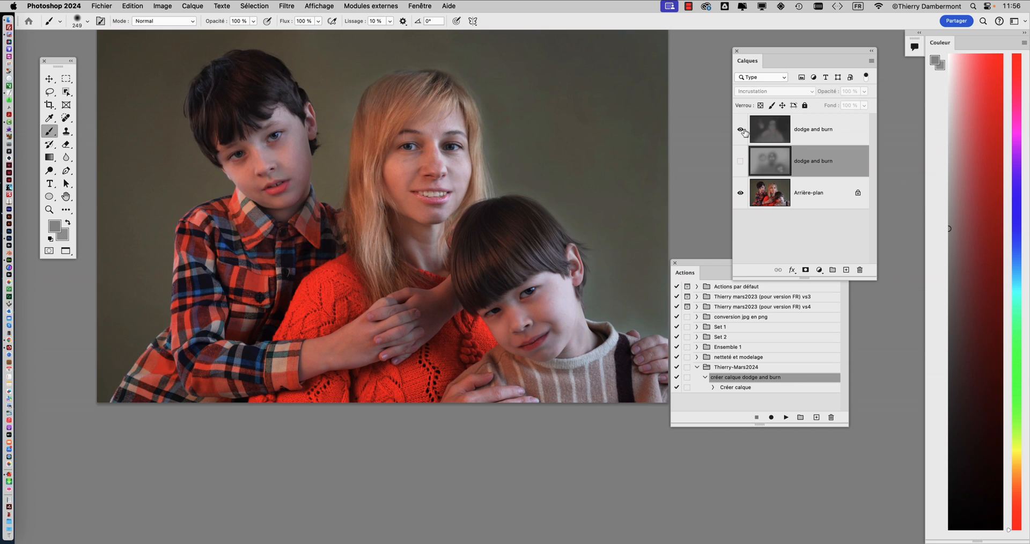
{"action": "left_click", "coordinate": [741, 130]}
{"action": "left_click", "coordinate": [741, 130]}
{"action": "left_click", "coordinate": [741, 130]}
{"action": "left_click", "coordinate": [741, 161]}
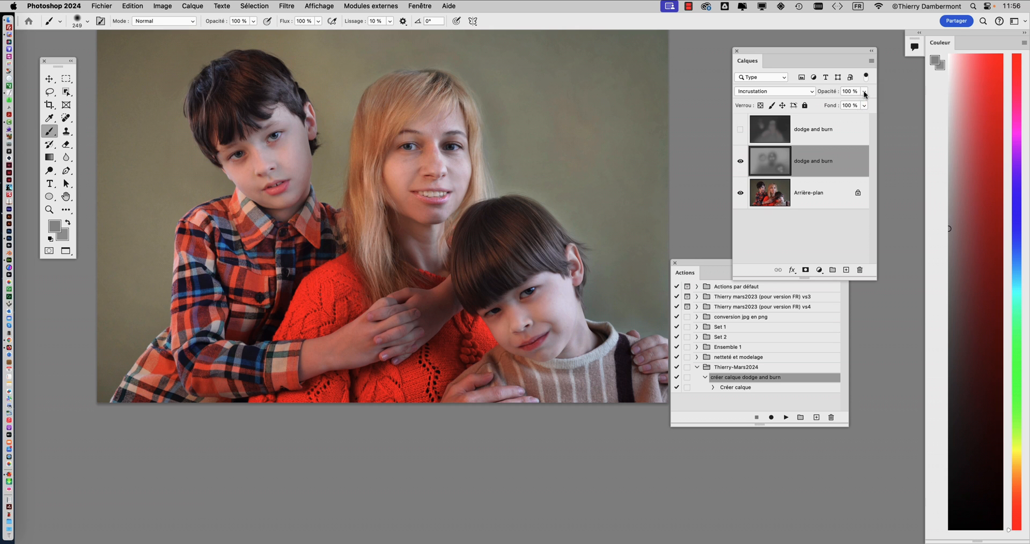
Reduce the lower dodge and burn layer's opacity to about 60% and toggle its visibility to compare
{"action": "left_click", "coordinate": [857, 109]}
{"action": "left_click", "coordinate": [848, 104]}
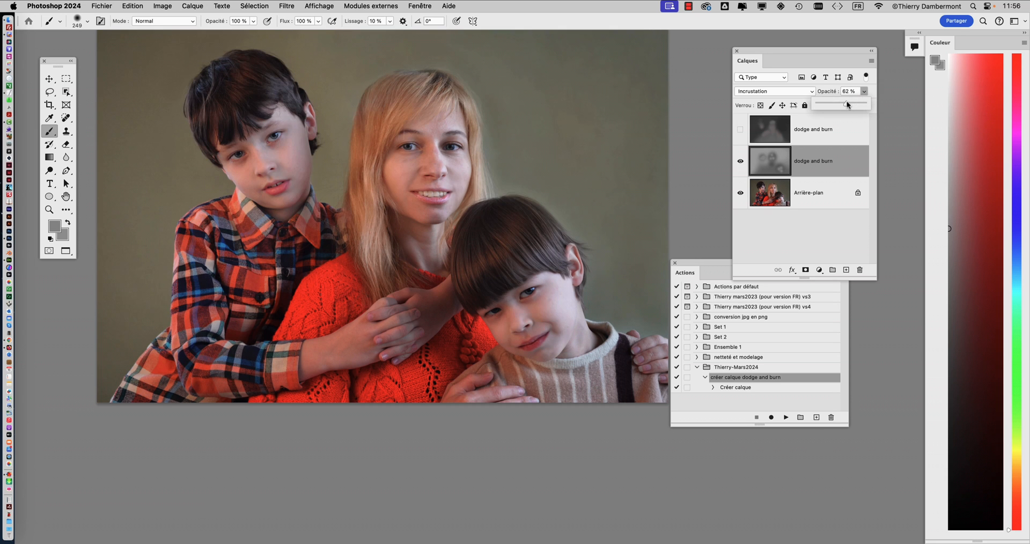
{"action": "left_click", "coordinate": [741, 162]}
{"action": "left_click", "coordinate": [741, 162]}
{"action": "left_click", "coordinate": [741, 163]}
{"action": "left_click", "coordinate": [741, 163]}
{"action": "left_click", "coordinate": [741, 162]}
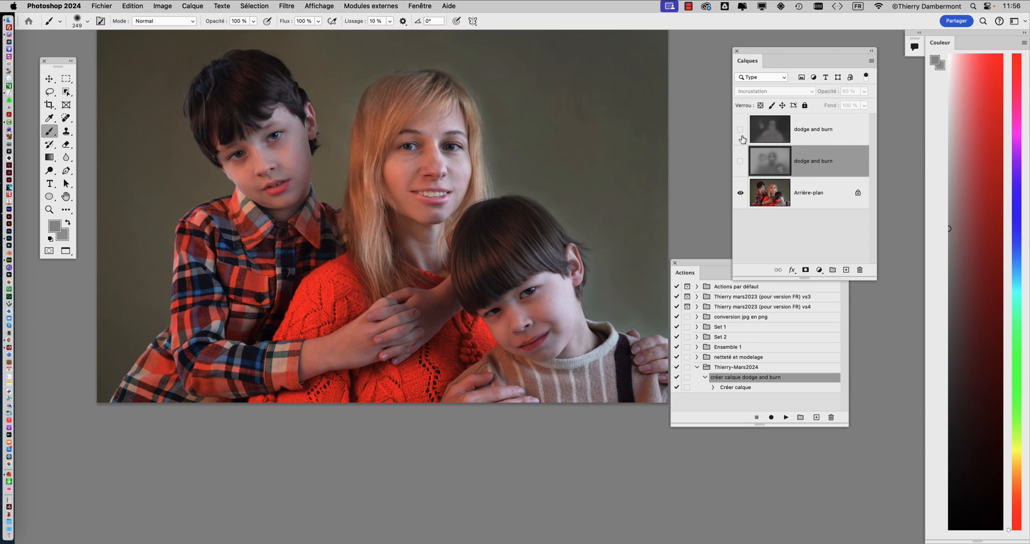
Show the upper dodge and burn layer and reduce its opacity to 28%
{"action": "left_click", "coordinate": [741, 130]}
{"action": "left_click", "coordinate": [777, 132]}
{"action": "left_click", "coordinate": [865, 91]}
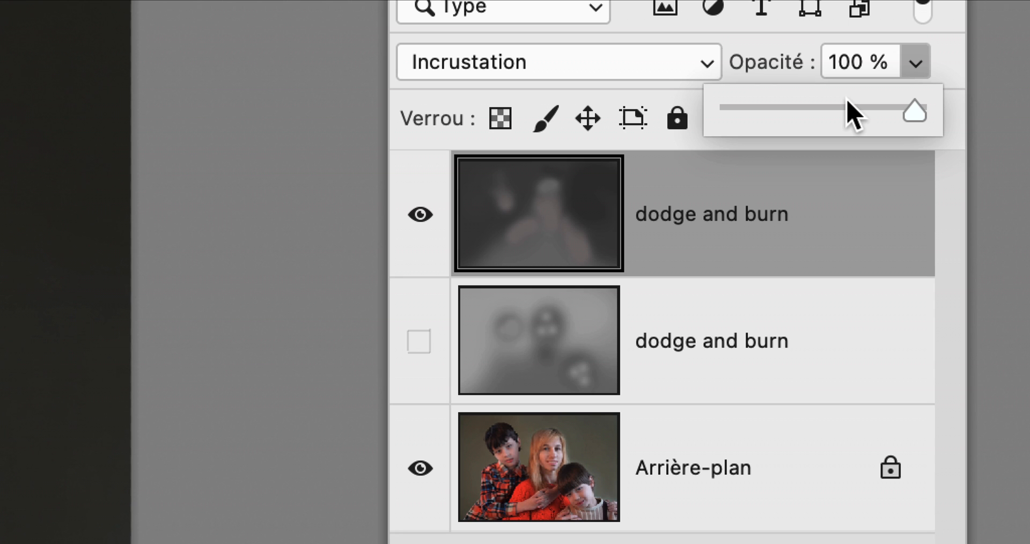
{"action": "left_click", "coordinate": [848, 105]}
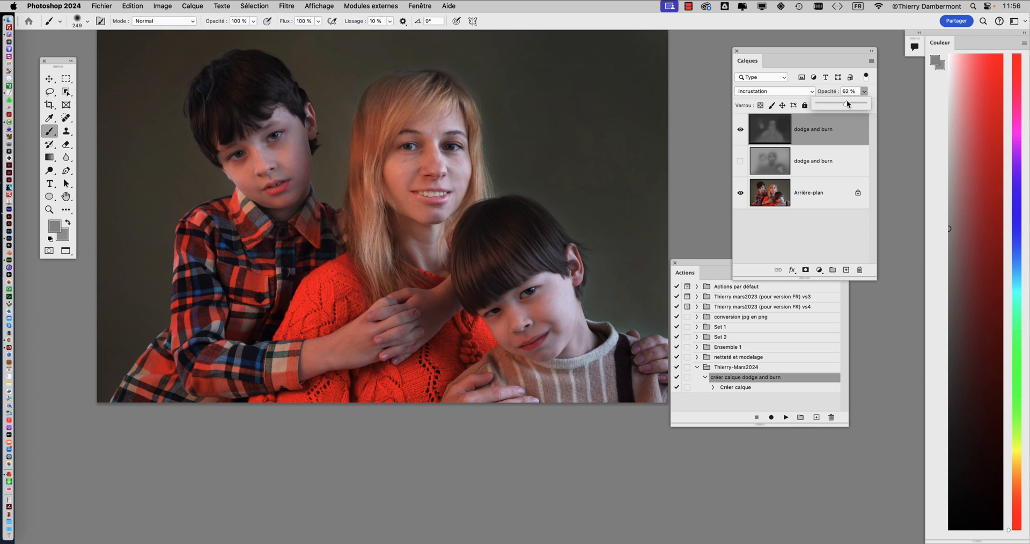
{"action": "left_click_drag", "start_coordinate": [844, 104], "coordinate": [832, 107]}
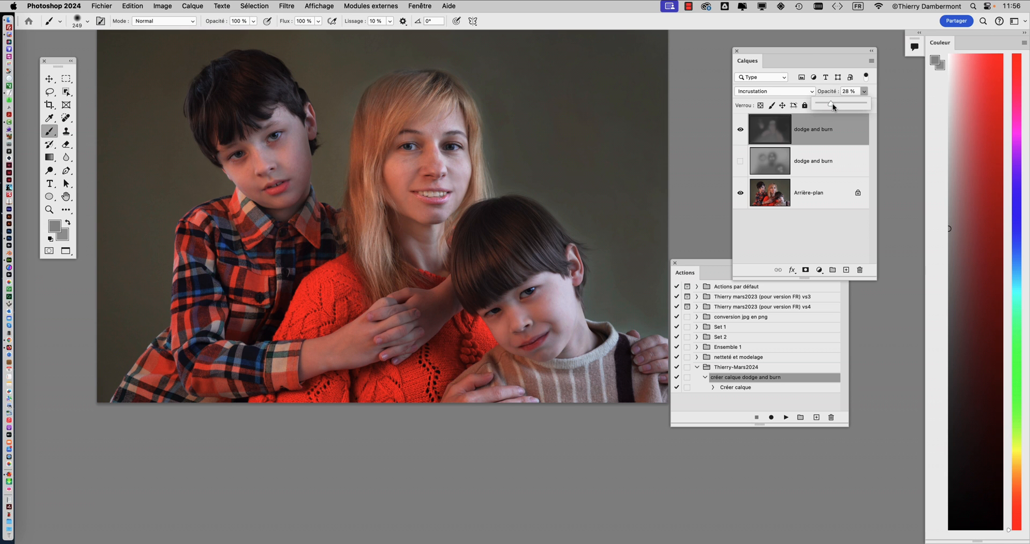
Toggle the upper and lower dodge and burn layers repeatedly to compare their reduced effects on the portrait
{"action": "left_click", "coordinate": [741, 129]}
{"action": "left_click", "coordinate": [740, 162]}
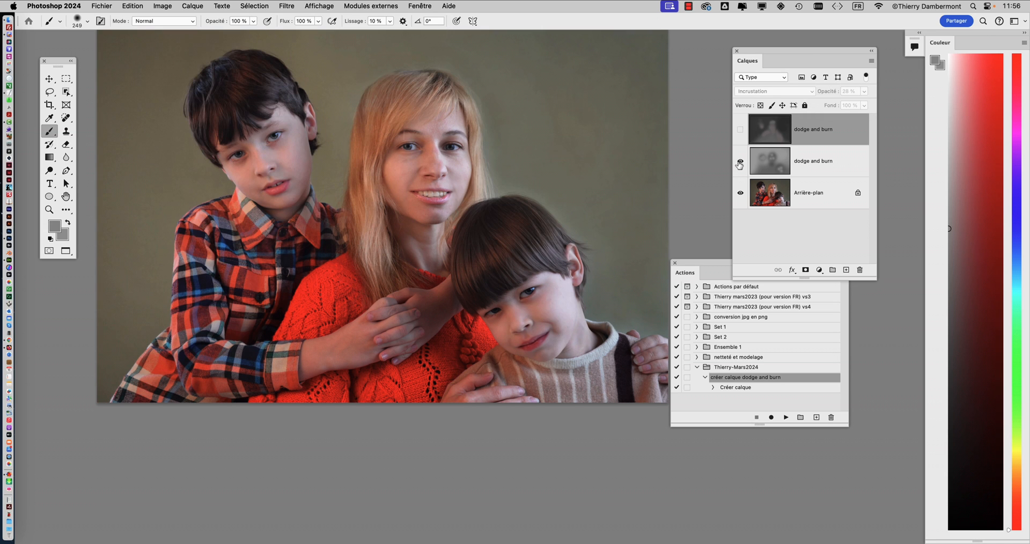
{"action": "left_click", "coordinate": [740, 161]}
{"action": "left_click", "coordinate": [740, 131]}
{"action": "left_click", "coordinate": [741, 134]}
{"action": "left_click", "coordinate": [741, 135]}
{"action": "left_click", "coordinate": [741, 137]}
{"action": "left_click", "coordinate": [741, 162]}
{"action": "left_click", "coordinate": [741, 162]}
{"action": "left_click", "coordinate": [741, 162]}
{"action": "left_click", "coordinate": [740, 163]}
{"action": "left_click", "coordinate": [741, 163]}
{"action": "left_click", "coordinate": [740, 163]}
{"action": "left_click", "coordinate": [741, 163]}
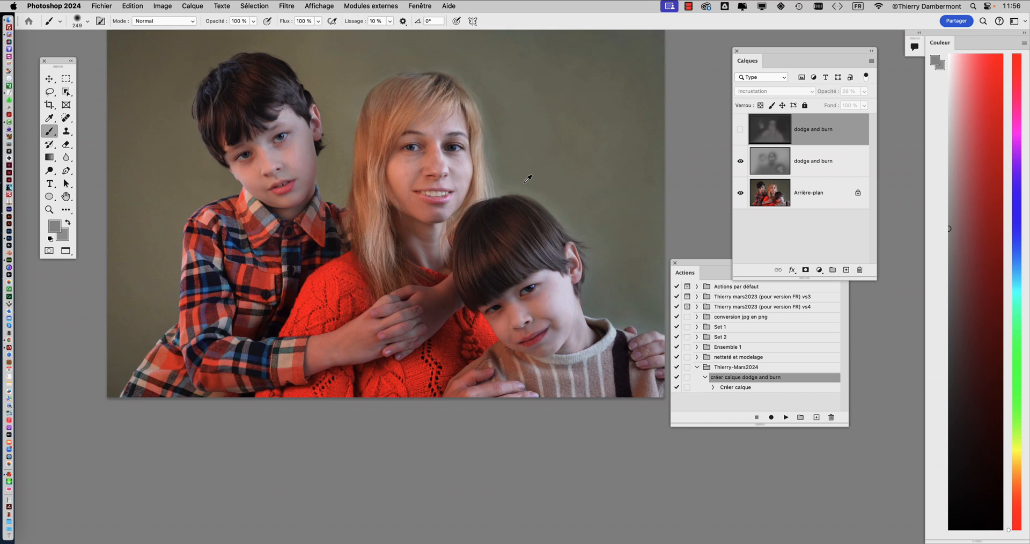
Set the lower dodge and burn layer's opacity to 73%
{"action": "scroll", "coordinate": [529, 179], "scroll_direction": "down", "scroll_amount": 2}
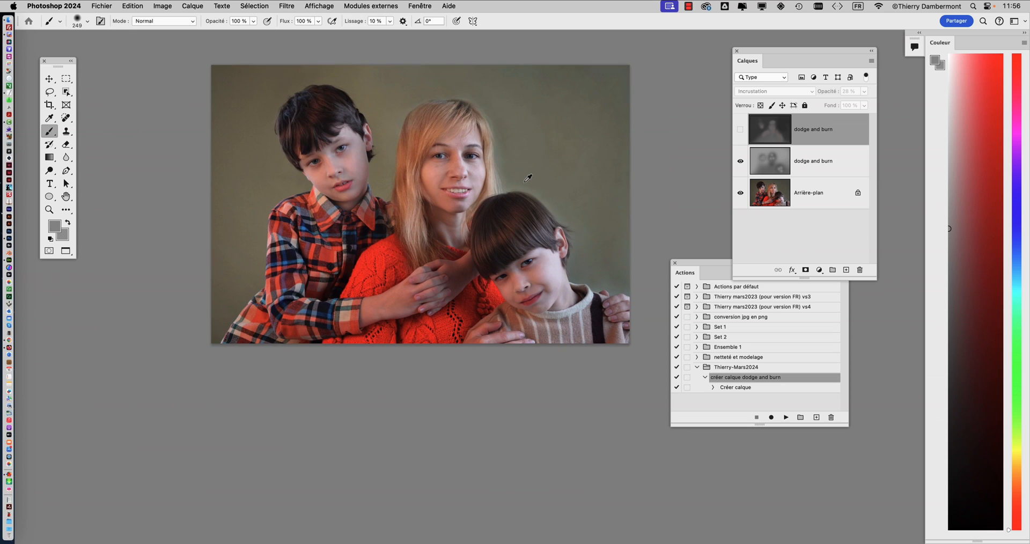
{"action": "left_click", "coordinate": [820, 164]}
{"action": "left_click", "coordinate": [864, 92]}
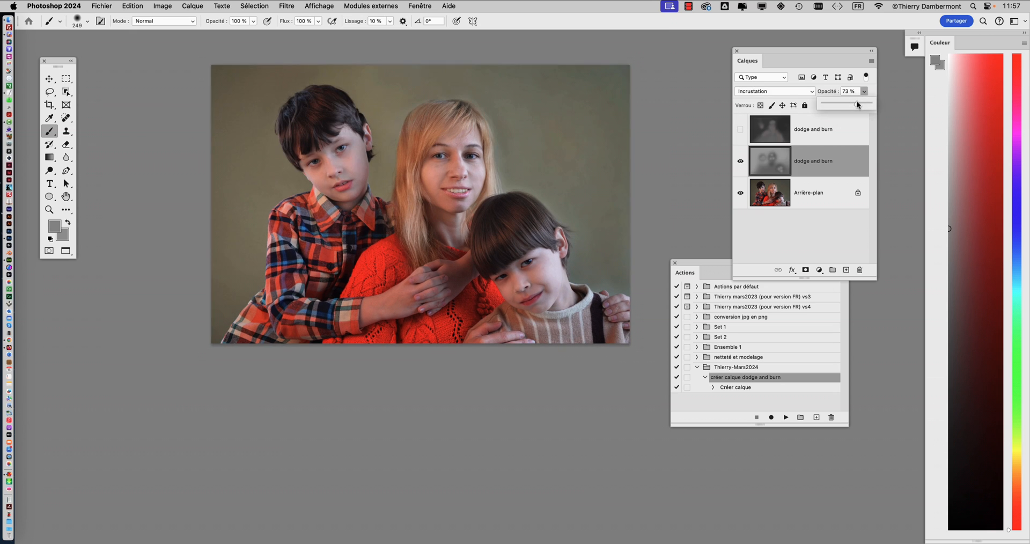
Show only the upper dodge and burn layer over the background and set its opacity to 46%
{"action": "left_click", "coordinate": [761, 134]}
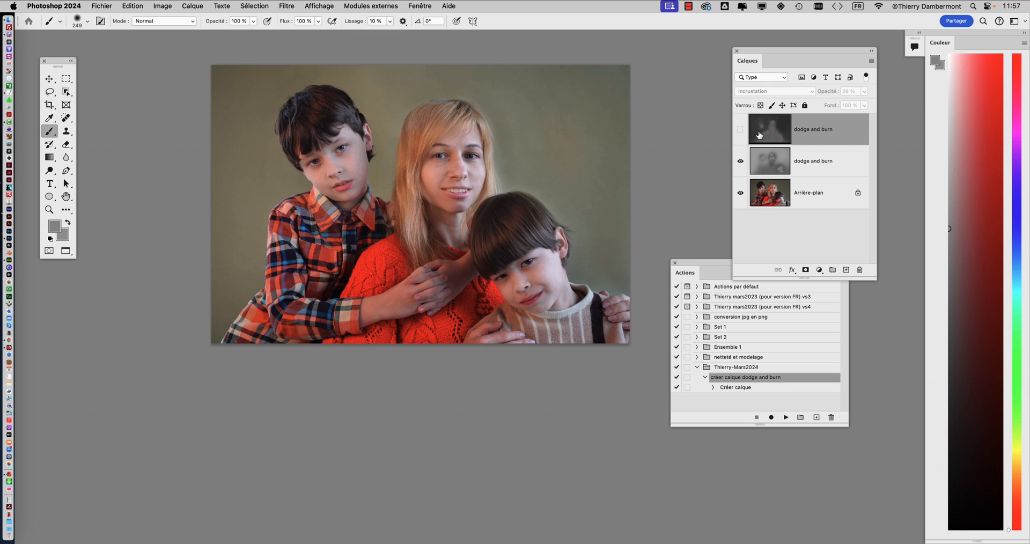
{"action": "left_click", "coordinate": [741, 161]}
{"action": "left_click", "coordinate": [740, 129]}
{"action": "left_click", "coordinate": [865, 92]}
{"action": "left_click_drag", "start_coordinate": [843, 101], "coordinate": [844, 102]}
Switch the visibility of both dodge and burn layers to compare the dark and light versions of the portrait
{"action": "left_click", "coordinate": [741, 130]}
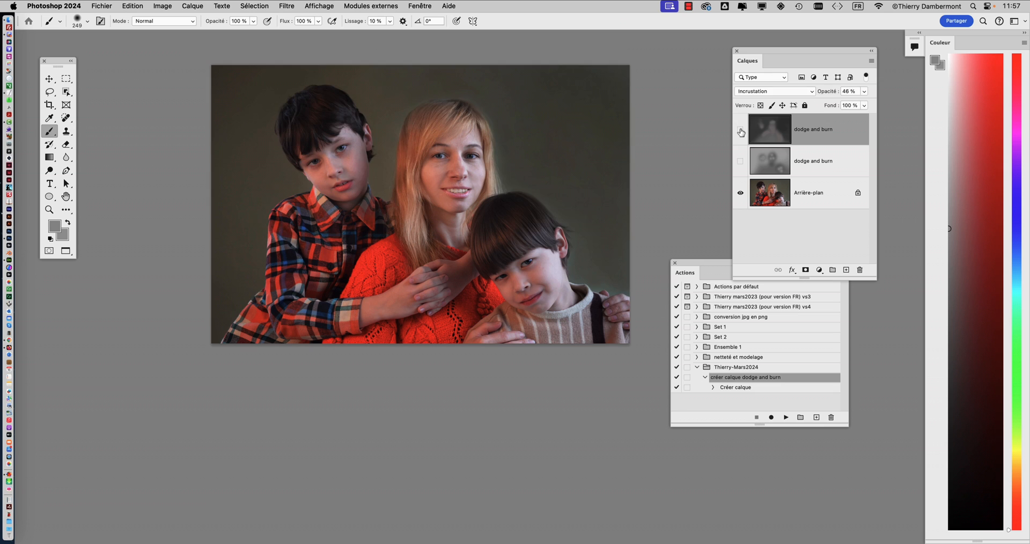
{"action": "left_click", "coordinate": [740, 161]}
{"action": "left_click", "coordinate": [740, 161]}
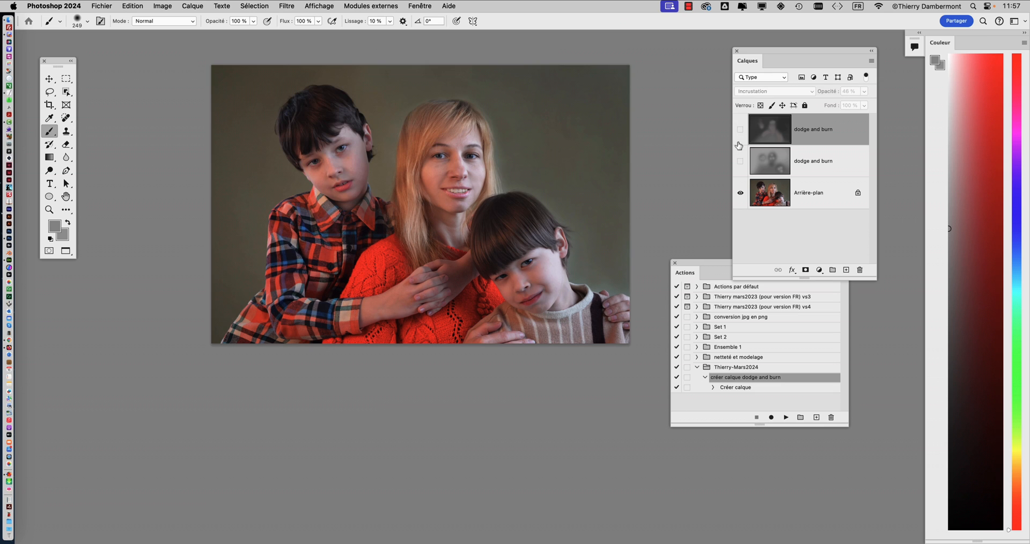
{"action": "left_click", "coordinate": [740, 137]}
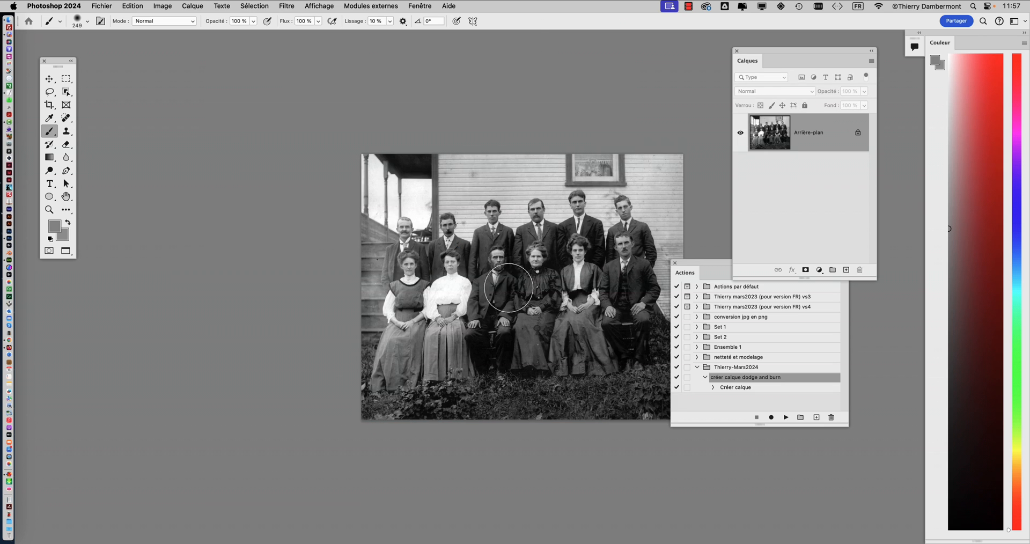
Run the "créer calque dodge and burn" action on the black and white group photo to add a dodge and burn layer
{"action": "key", "text": "super+0"}
{"action": "left_click_drag", "start_coordinate": [455, 266], "coordinate": [315, 238]}
{"action": "scroll", "coordinate": [355, 249], "scroll_direction": "up", "scroll_amount": 3}
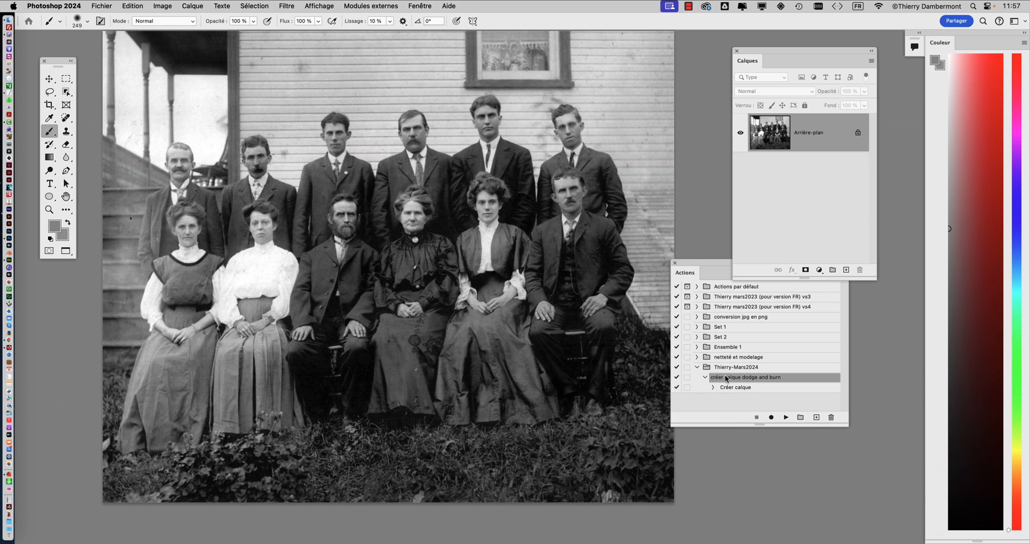
{"action": "left_click", "coordinate": [786, 418]}
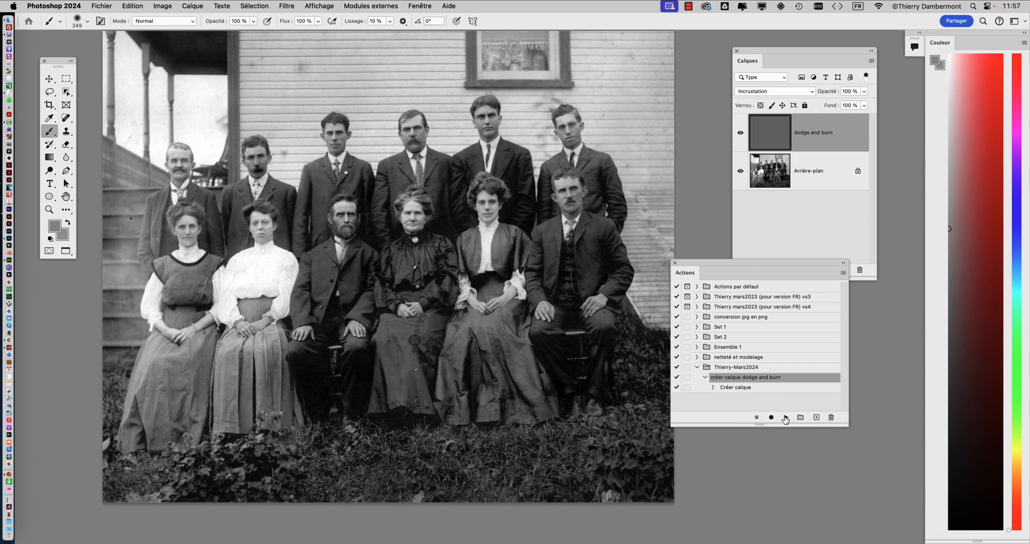
{"action": "scroll", "coordinate": [464, 227], "scroll_direction": "down", "scroll_amount": 10}
{"action": "scroll", "coordinate": [432, 220], "scroll_direction": "up", "scroll_amount": 10}
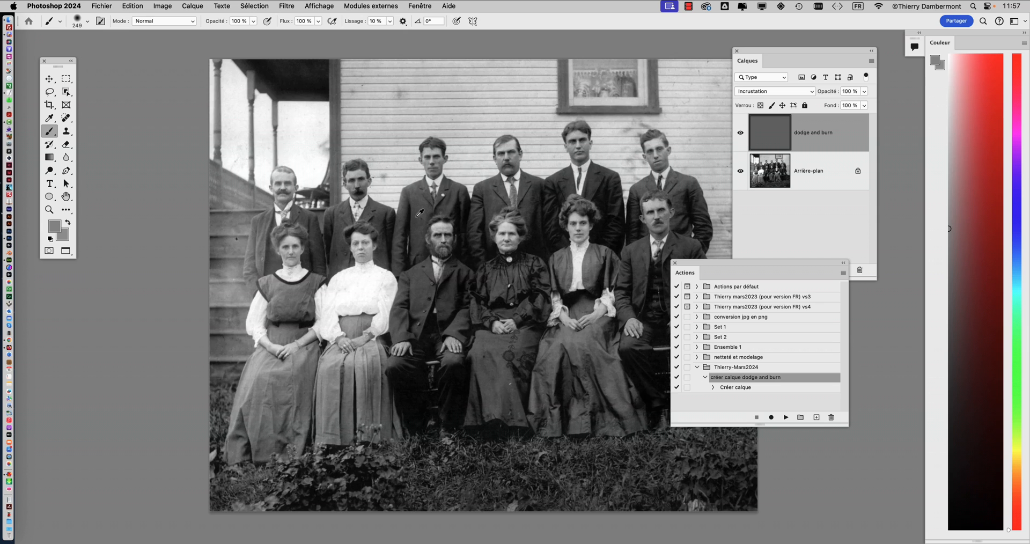
{"action": "scroll", "coordinate": [451, 225], "scroll_direction": "down", "scroll_amount": 1}
{"action": "left_click_drag", "start_coordinate": [485, 233], "coordinate": [391, 234]}
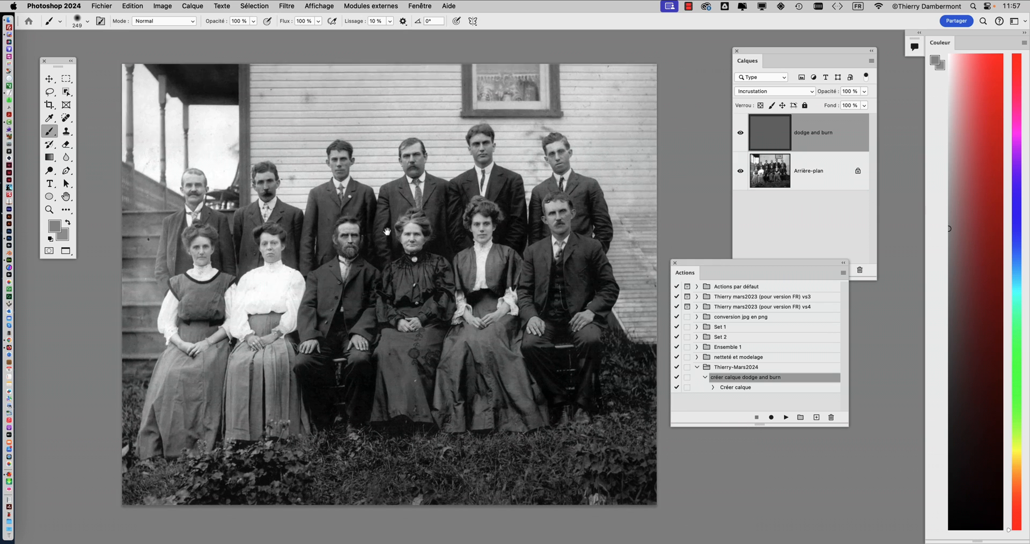
Darken the photo's left edge and the house wall across the top and right side with large soft near-black brush strokes
{"action": "scroll", "coordinate": [390, 231], "scroll_direction": "down", "scroll_amount": 1}
{"action": "scroll", "coordinate": [391, 231], "scroll_direction": "down", "scroll_amount": 2}
{"action": "left_click_drag", "start_coordinate": [425, 262], "coordinate": [563, 269]}
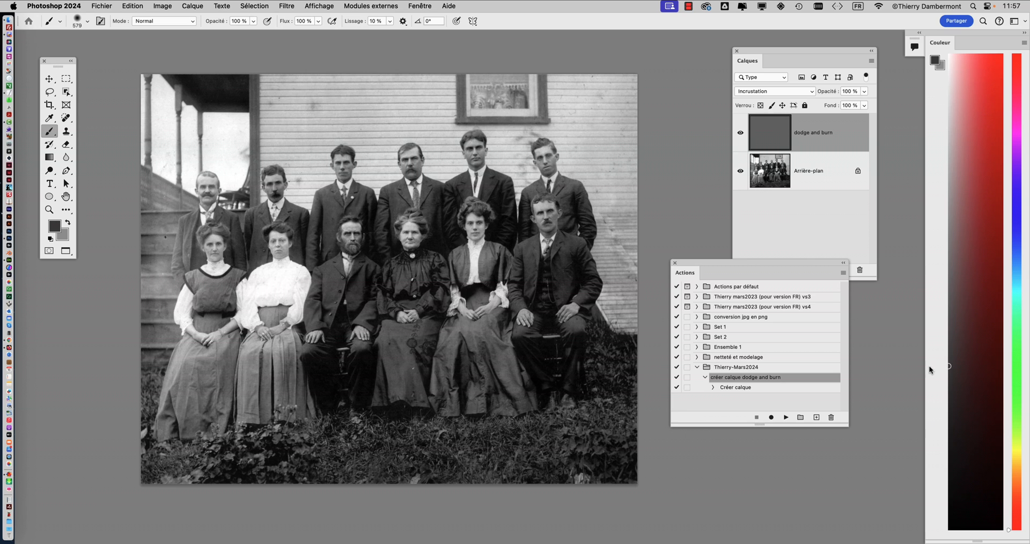
{"action": "left_click_drag", "start_coordinate": [372, 258], "coordinate": [396, 258]}
{"action": "scroll", "coordinate": [320, 260], "scroll_direction": "down", "scroll_amount": 2}
{"action": "mouse_move", "coordinate": [203, 139]}
{"action": "left_mouse_down"}
{"action": "mouse_move", "coordinate": [187, 382]}
{"action": "mouse_move", "coordinate": [207, 212]}
{"action": "left_mouse_up"}
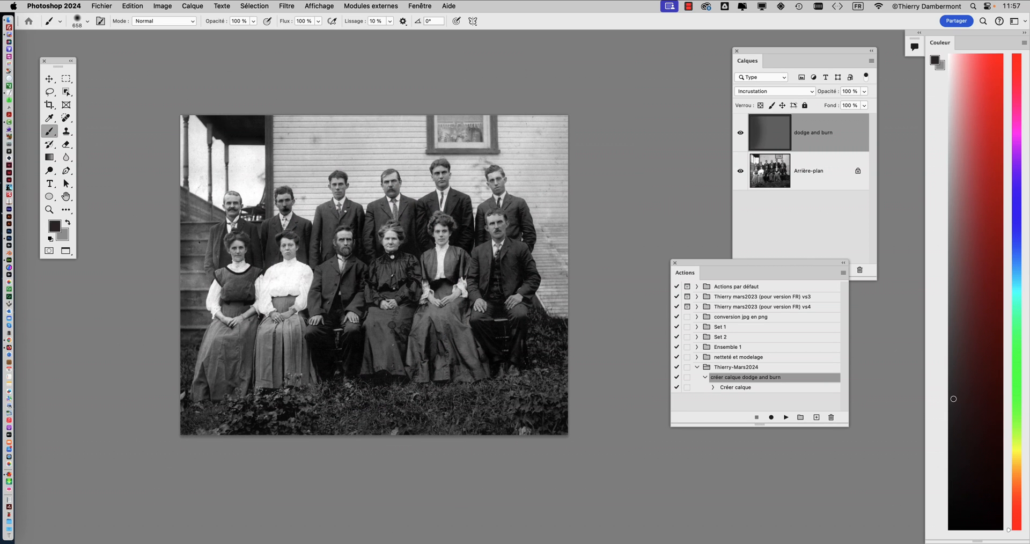
{"action": "mouse_move", "coordinate": [212, 266]}
{"action": "left_mouse_down"}
{"action": "mouse_move", "coordinate": [161, 239]}
{"action": "mouse_move", "coordinate": [190, 241]}
{"action": "mouse_move", "coordinate": [173, 340]}
{"action": "mouse_move", "coordinate": [203, 143]}
{"action": "left_mouse_up"}
{"action": "mouse_move", "coordinate": [285, 137]}
{"action": "left_mouse_down"}
{"action": "mouse_move", "coordinate": [385, 127]}
{"action": "mouse_move", "coordinate": [543, 142]}
{"action": "mouse_move", "coordinate": [575, 184]}
{"action": "mouse_move", "coordinate": [590, 292]}
{"action": "left_mouse_up"}
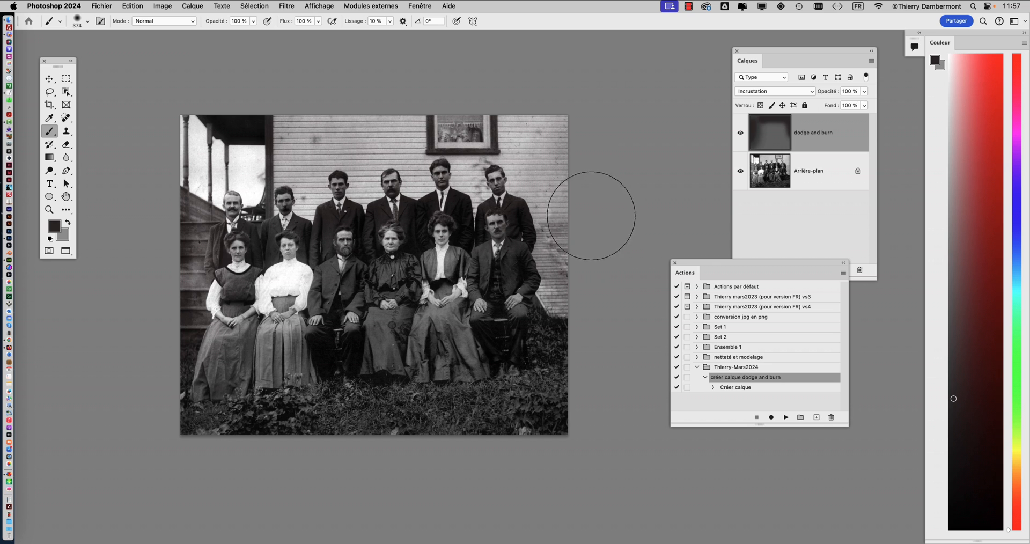
Darken the grass along the bottom of the photo and the lower-left corner with the 374 px near-black brush
{"action": "scroll", "coordinate": [416, 204], "scroll_direction": "up", "scroll_amount": 2}
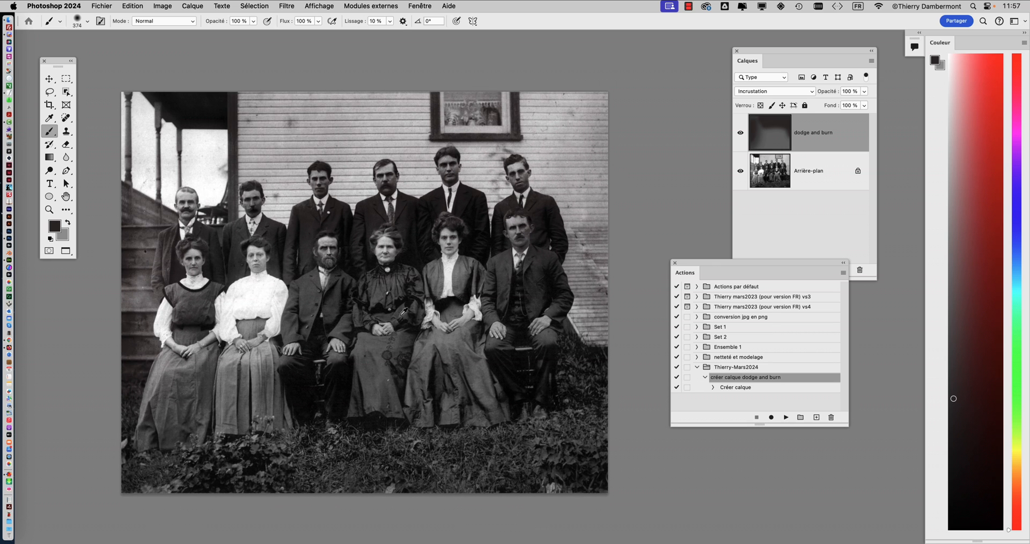
{"action": "mouse_move", "coordinate": [246, 456]}
{"action": "left_mouse_down"}
{"action": "mouse_move", "coordinate": [183, 473]}
{"action": "mouse_move", "coordinate": [451, 462]}
{"action": "mouse_move", "coordinate": [567, 442]}
{"action": "mouse_move", "coordinate": [602, 432]}
{"action": "mouse_move", "coordinate": [609, 408]}
{"action": "left_mouse_up"}
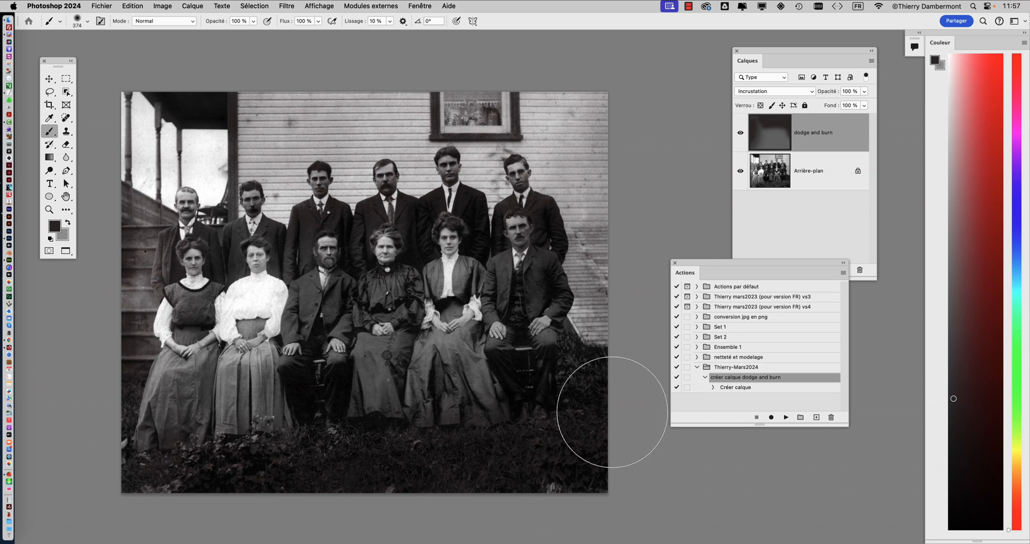
{"action": "left_click_drag", "start_coordinate": [192, 423], "coordinate": [145, 384]}
Lighten the faces of the fourth and third standing men from the left with a smaller mid-grey brush, redoing the third man's
{"action": "scroll", "coordinate": [373, 258], "scroll_direction": "up", "scroll_amount": 5}
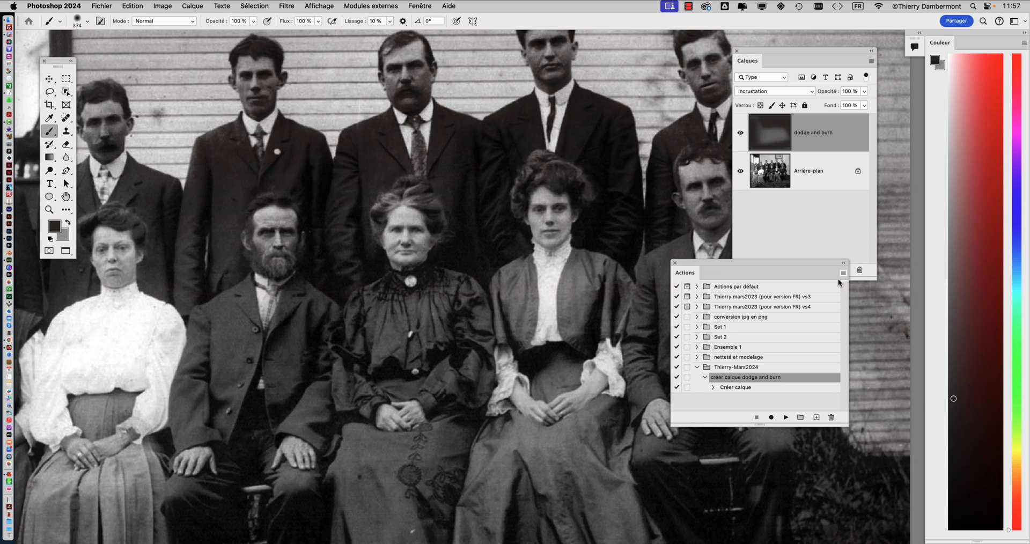
{"action": "left_click_drag", "start_coordinate": [427, 206], "coordinate": [267, 219]}
{"action": "left_click_drag", "start_coordinate": [384, 202], "coordinate": [344, 202]}
{"action": "left_click", "coordinate": [408, 84]}
{"action": "mouse_move", "coordinate": [256, 141]}
{"action": "left_mouse_down"}
{"action": "mouse_move", "coordinate": [265, 143]}
{"action": "mouse_move", "coordinate": [244, 142]}
{"action": "left_mouse_up"}
{"action": "left_click", "coordinate": [256, 88]}
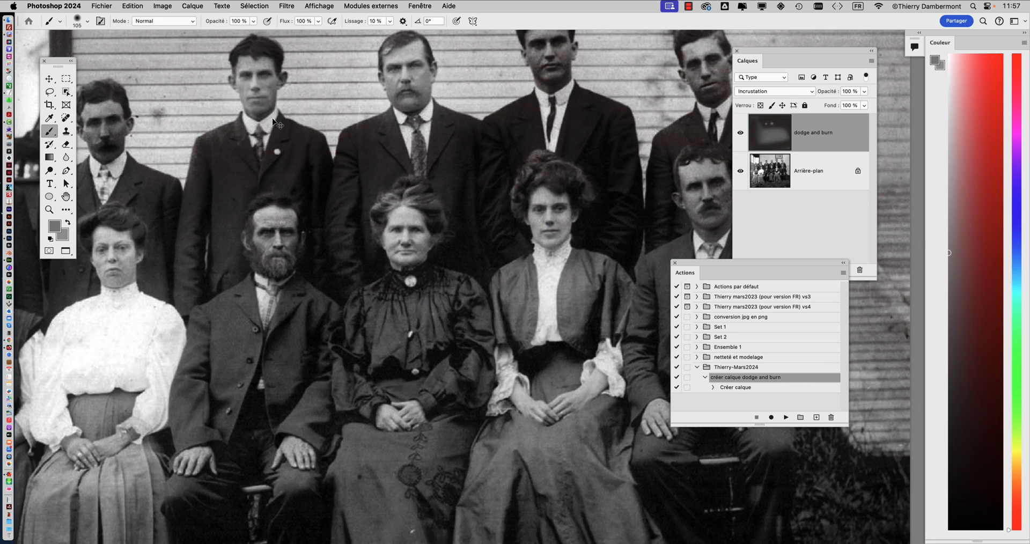
{"action": "key", "text": "super+z"}
{"action": "left_click", "coordinate": [263, 76]}
Lighten the second standing man's face from the left with a 74 px brush, and touch up the fourth man's face
{"action": "left_click_drag", "start_coordinate": [298, 177], "coordinate": [421, 203]}
{"action": "left_click_drag", "start_coordinate": [267, 202], "coordinate": [240, 205]}
{"action": "left_click", "coordinate": [226, 154]}
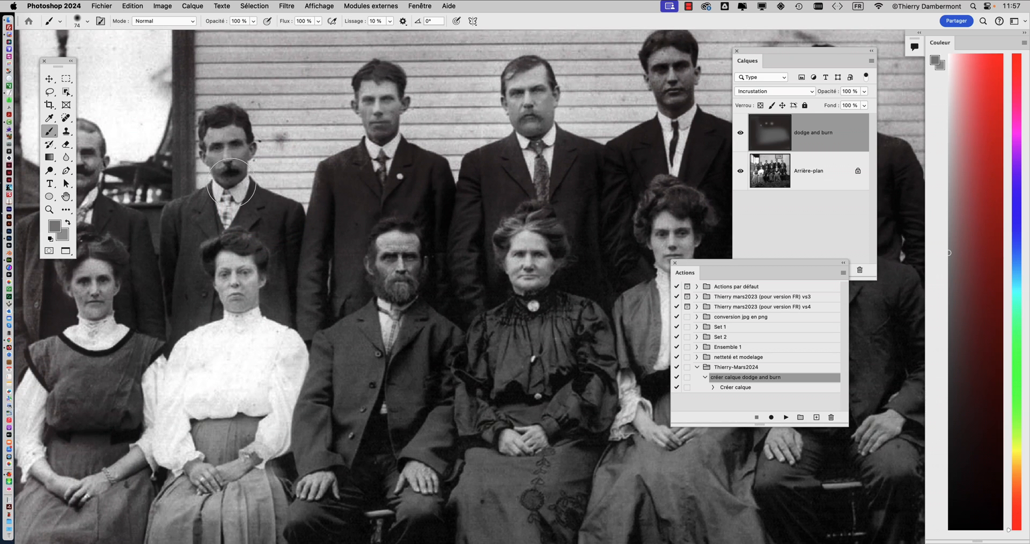
{"action": "left_click_drag", "start_coordinate": [449, 254], "coordinate": [309, 256]}
{"action": "left_click", "coordinate": [531, 94]}
Try to lighten the face of the standing man on the far right with the mid-grey brush
{"action": "mouse_move", "coordinate": [702, 145]}
{"action": "left_mouse_down"}
{"action": "mouse_move", "coordinate": [695, 155]}
{"action": "mouse_move", "coordinate": [518, 187]}
{"action": "left_mouse_up"}
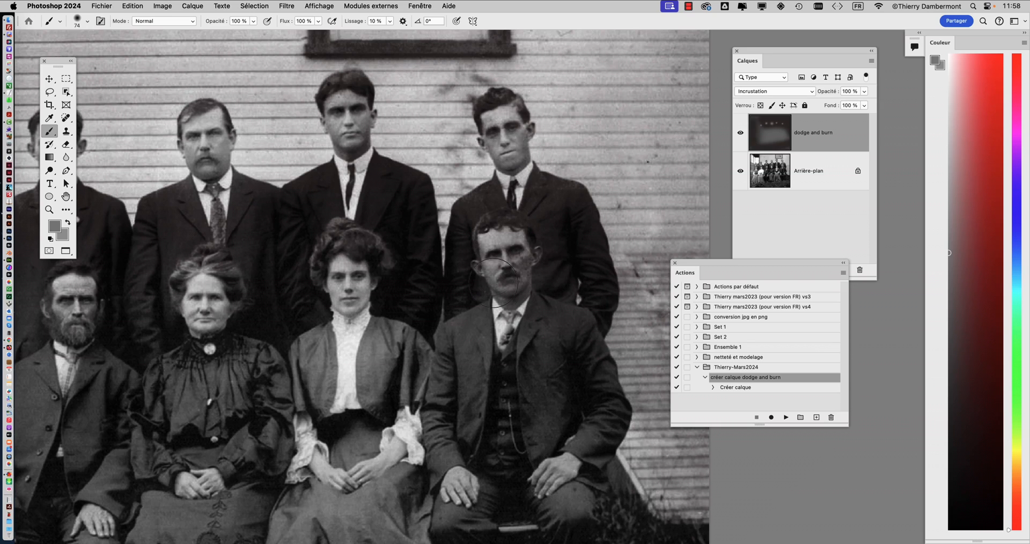
{"action": "left_click", "coordinate": [514, 187]}
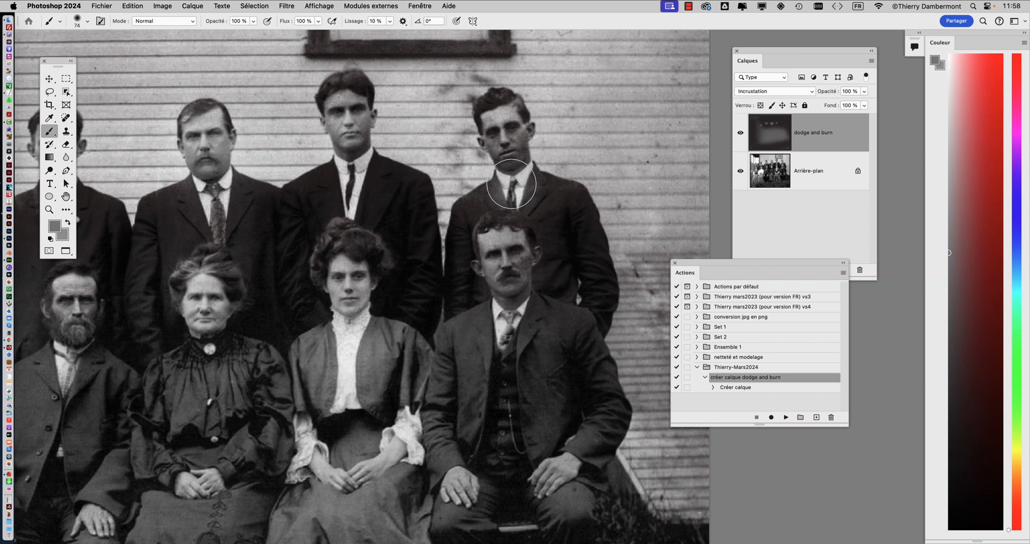
{"action": "left_click_drag", "start_coordinate": [571, 303], "coordinate": [609, 302]}
{"action": "key", "text": "super+z"}
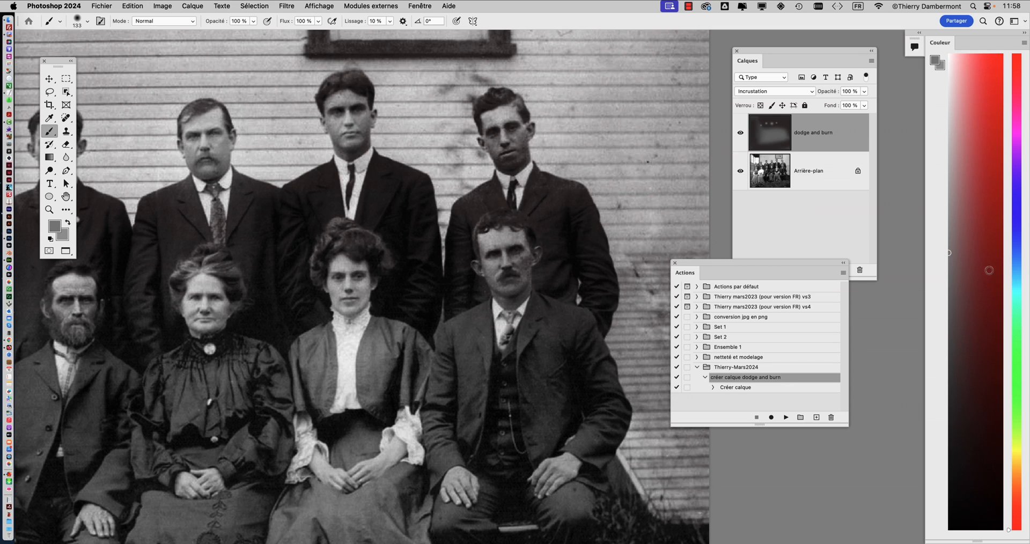
Lighten the lower face of the far-right standing man with a lighter grey and a 39 px brush
{"action": "left_click", "coordinate": [949, 233]}
{"action": "mouse_move", "coordinate": [436, 231]}
{"action": "left_mouse_down"}
{"action": "mouse_move", "coordinate": [425, 236]}
{"action": "mouse_move", "coordinate": [399, 217]}
{"action": "left_mouse_up"}
{"action": "mouse_move", "coordinate": [505, 154]}
{"action": "left_mouse_down"}
{"action": "mouse_move", "coordinate": [529, 134]}
{"action": "mouse_move", "coordinate": [495, 147]}
{"action": "left_mouse_up"}
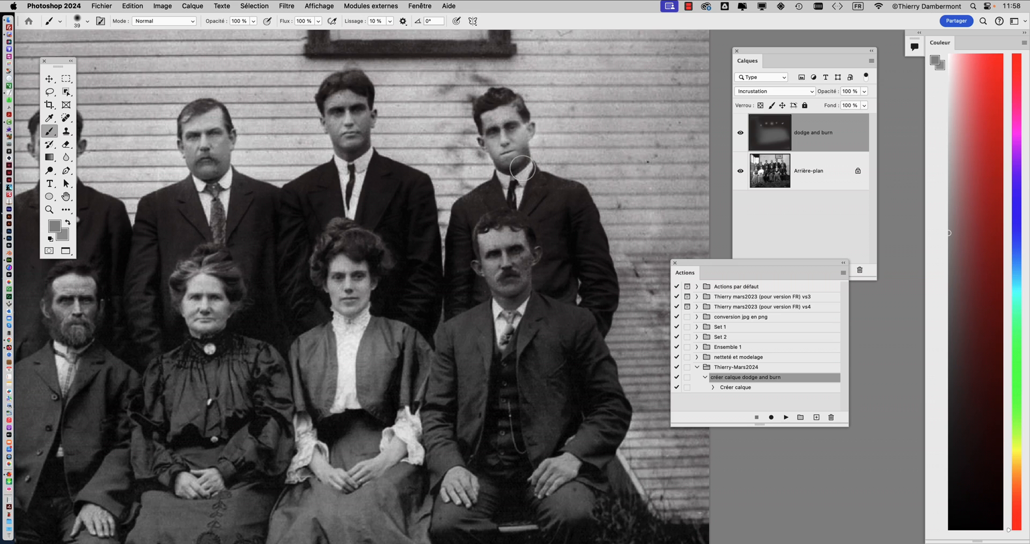
Lighten the seated bearded man's face with a 75 px brush
{"action": "left_click_drag", "start_coordinate": [445, 236], "coordinate": [527, 157]}
{"action": "mouse_move", "coordinate": [293, 271]}
{"action": "left_mouse_down"}
{"action": "mouse_move", "coordinate": [387, 254]}
{"action": "mouse_move", "coordinate": [356, 263]}
{"action": "left_mouse_up"}
{"action": "left_click", "coordinate": [251, 214]}
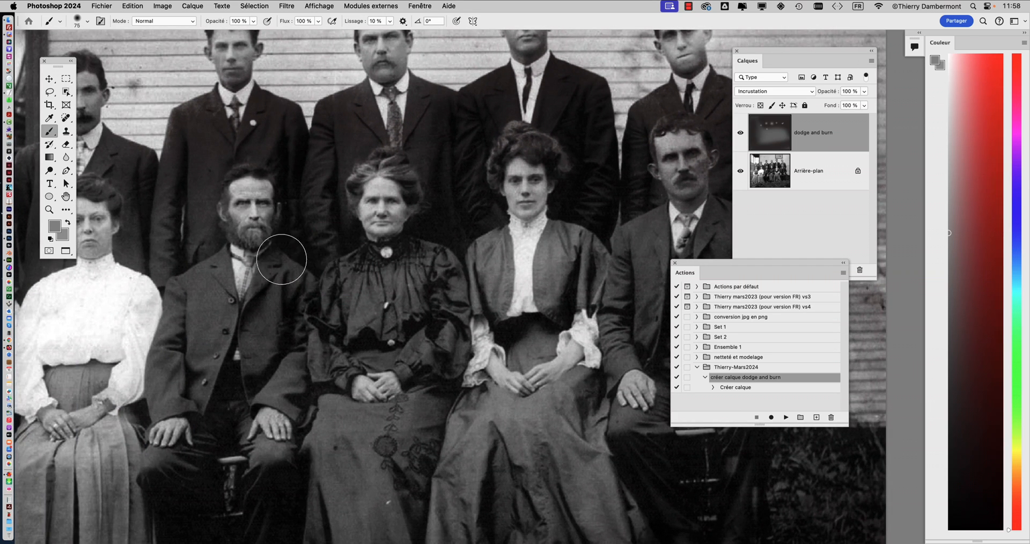
Darken the second seated woman's white blouse with black, and the rightmost seated woman's blouse and jacket with a 210 px brush
{"action": "mouse_move", "coordinate": [345, 295]}
{"action": "left_mouse_down"}
{"action": "mouse_move", "coordinate": [500, 271]}
{"action": "mouse_move", "coordinate": [525, 285]}
{"action": "left_mouse_up"}
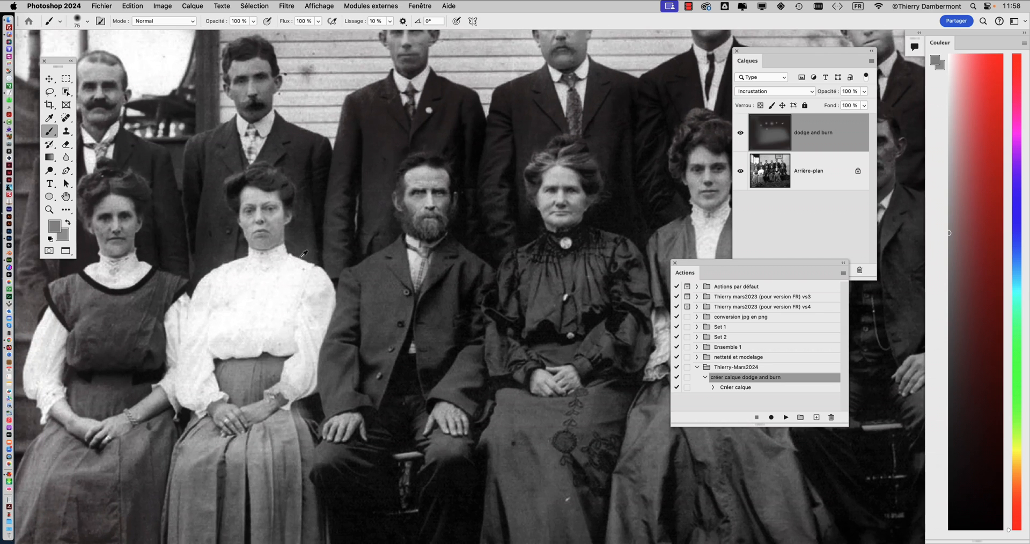
{"action": "key", "text": "super+z"}
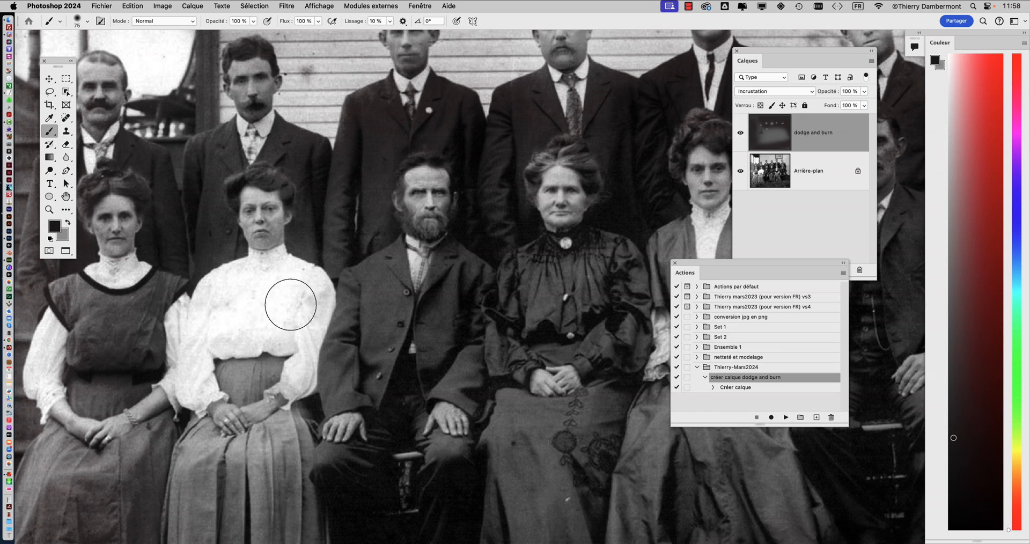
{"action": "scroll", "coordinate": [252, 317], "scroll_direction": "down", "scroll_amount": 5}
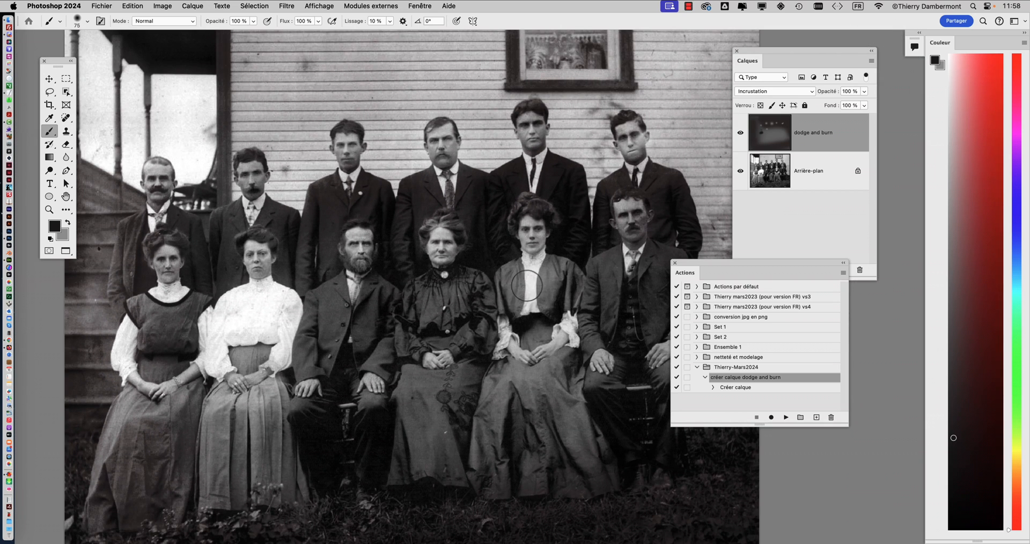
{"action": "left_click_drag", "start_coordinate": [527, 286], "coordinate": [533, 327]}
{"action": "key", "text": "super+z"}
{"action": "left_click_drag", "start_coordinate": [519, 380], "coordinate": [555, 380], "text": "ctrl+alt"}
{"action": "left_click_drag", "start_coordinate": [535, 290], "coordinate": [524, 314]}
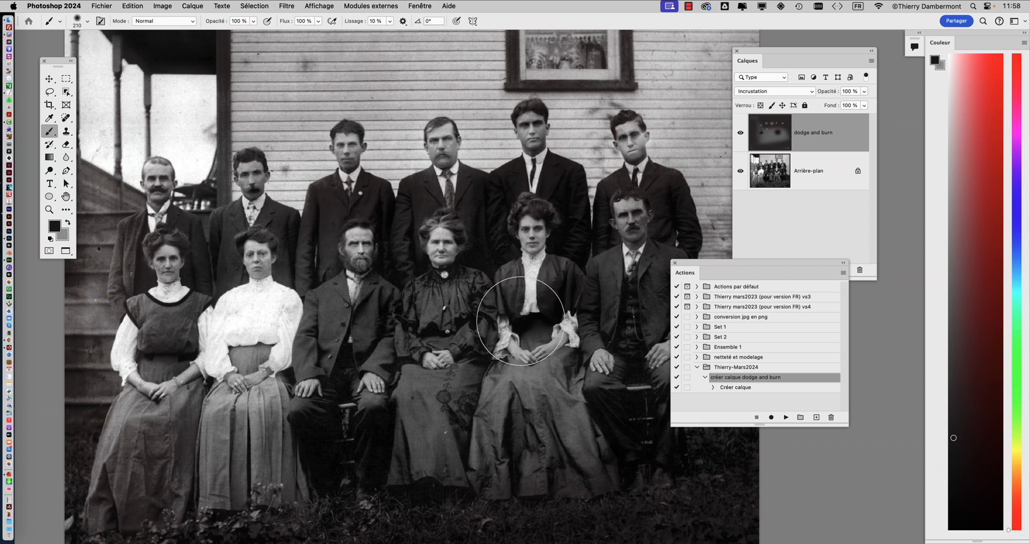
{"action": "left_click_drag", "start_coordinate": [546, 439], "coordinate": [499, 265]}
{"action": "key", "text": "super+z"}
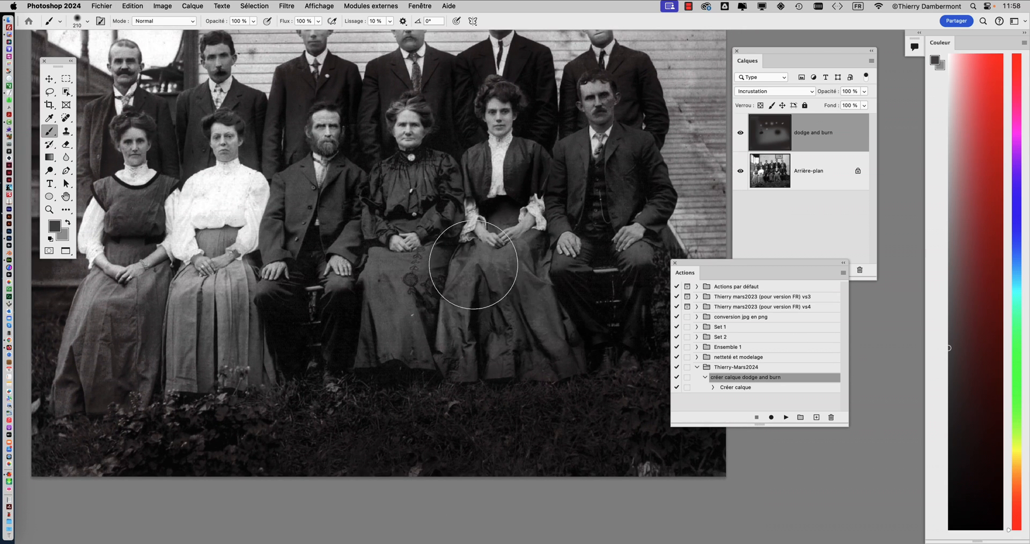
Toggle the dodge and burn layer's visibility to compare the whole photo and the faces before and after retouching
{"action": "scroll", "coordinate": [325, 375], "scroll_direction": "down", "scroll_amount": 6}
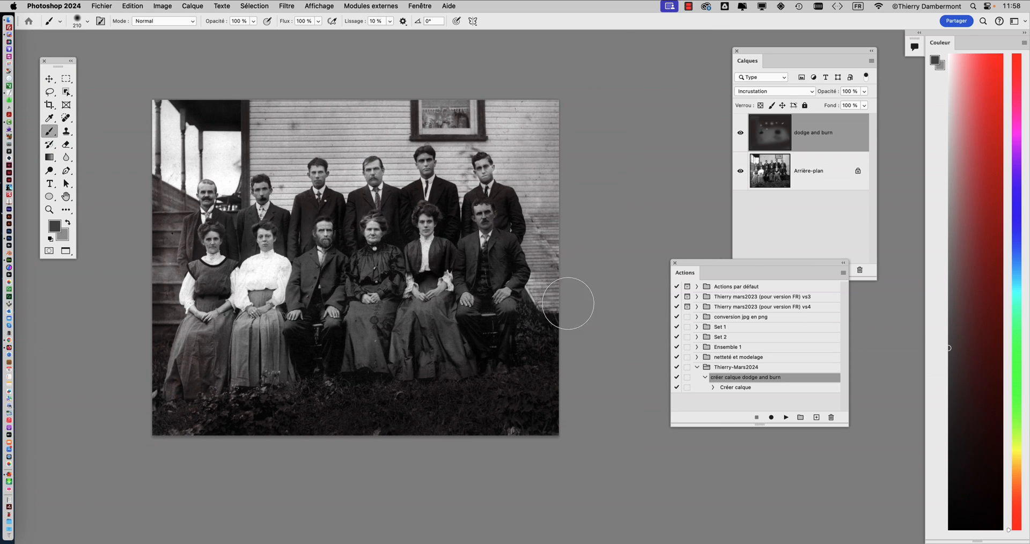
{"action": "left_click", "coordinate": [741, 134]}
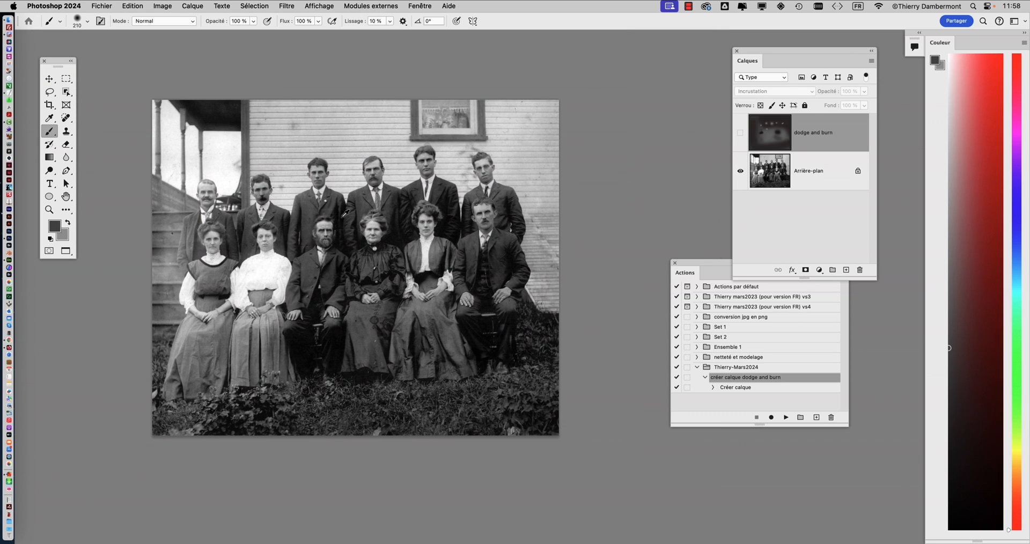
{"action": "scroll", "coordinate": [398, 235], "scroll_direction": "up", "scroll_amount": 3}
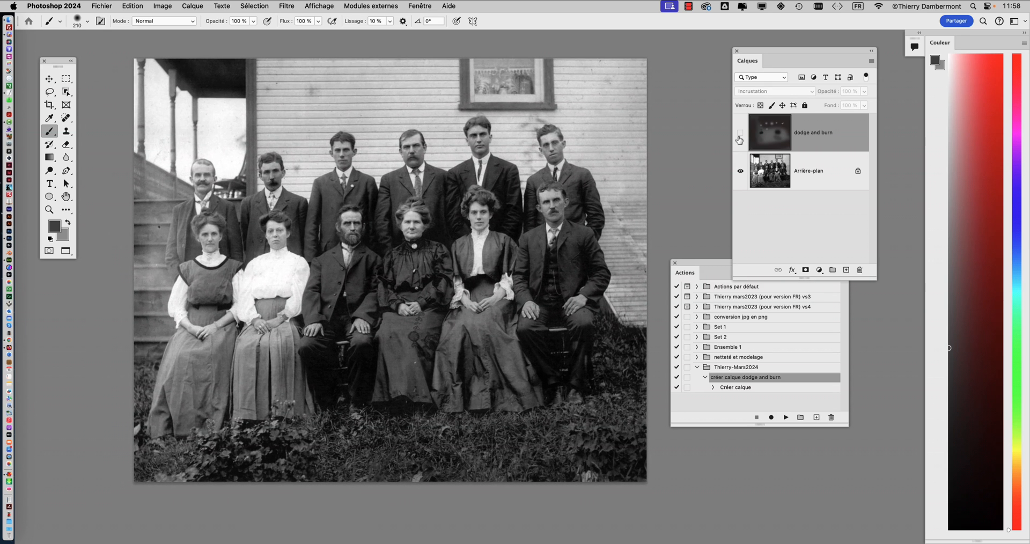
{"action": "left_click", "coordinate": [740, 135]}
{"action": "left_click", "coordinate": [740, 134]}
{"action": "left_click", "coordinate": [740, 136]}
{"action": "scroll", "coordinate": [526, 125], "scroll_direction": "up", "scroll_amount": 5}
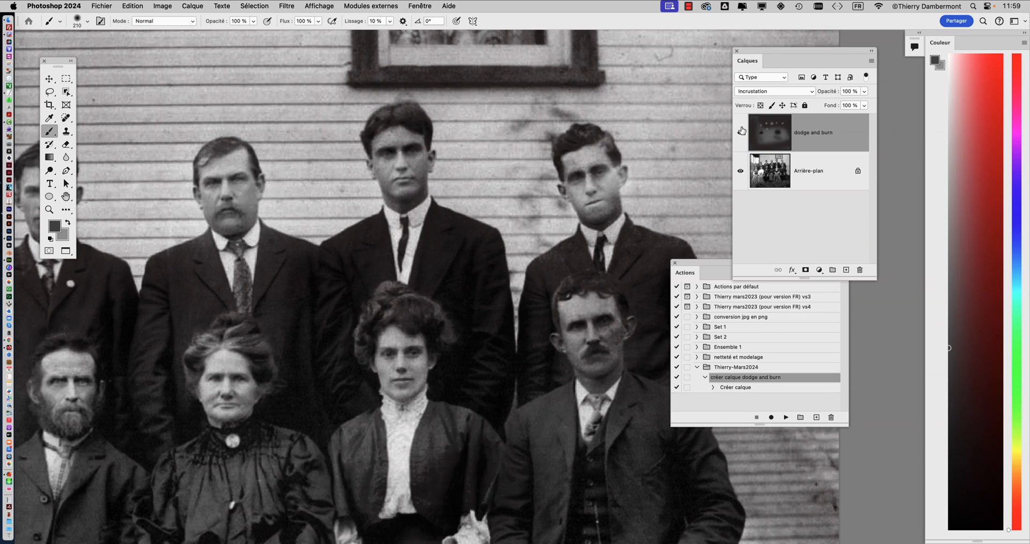
{"action": "left_click", "coordinate": [741, 132]}
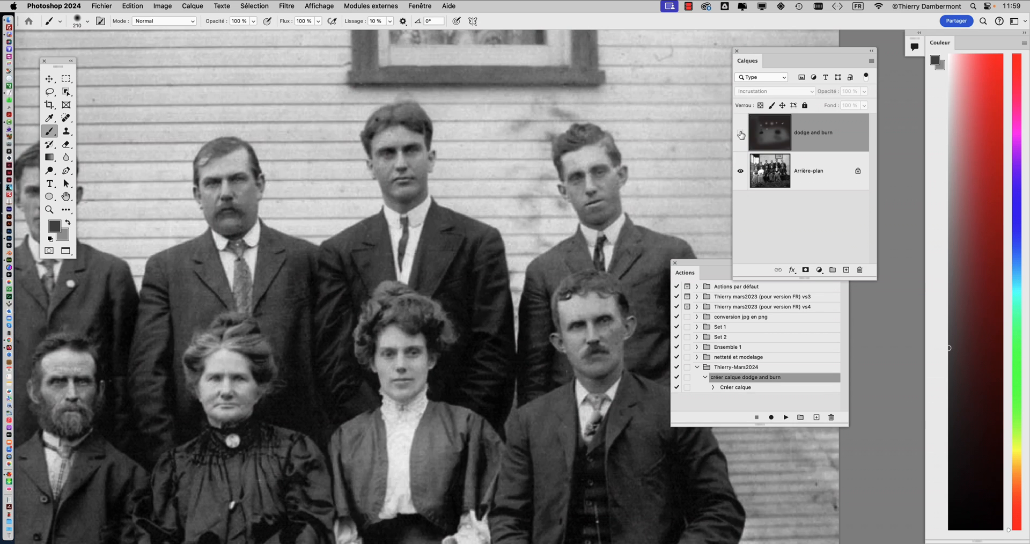
{"action": "left_click", "coordinate": [741, 134]}
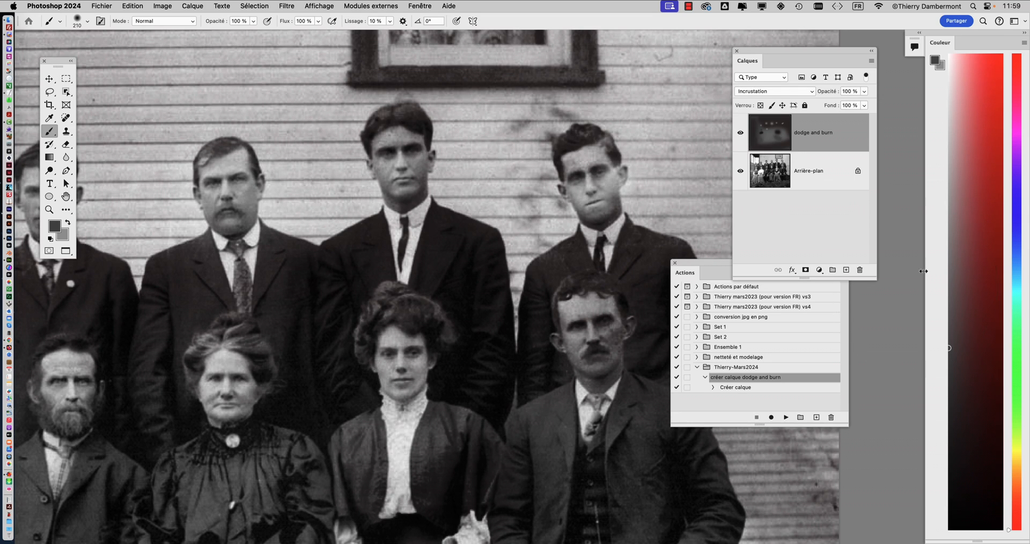
Tone down the over-bright lower face of the far-right standing man with an 87 px dark grey brush
{"action": "left_click_drag", "start_coordinate": [623, 231], "coordinate": [573, 232]}
{"action": "left_click", "coordinate": [594, 193]}
{"action": "mouse_move", "coordinate": [583, 176]}
{"action": "left_mouse_down"}
{"action": "mouse_move", "coordinate": [741, 247]}
{"action": "mouse_move", "coordinate": [650, 230]}
{"action": "mouse_move", "coordinate": [599, 200]}
{"action": "left_mouse_up"}
{"action": "key", "text": "super+z"}
{"action": "key", "text": "super+z"}
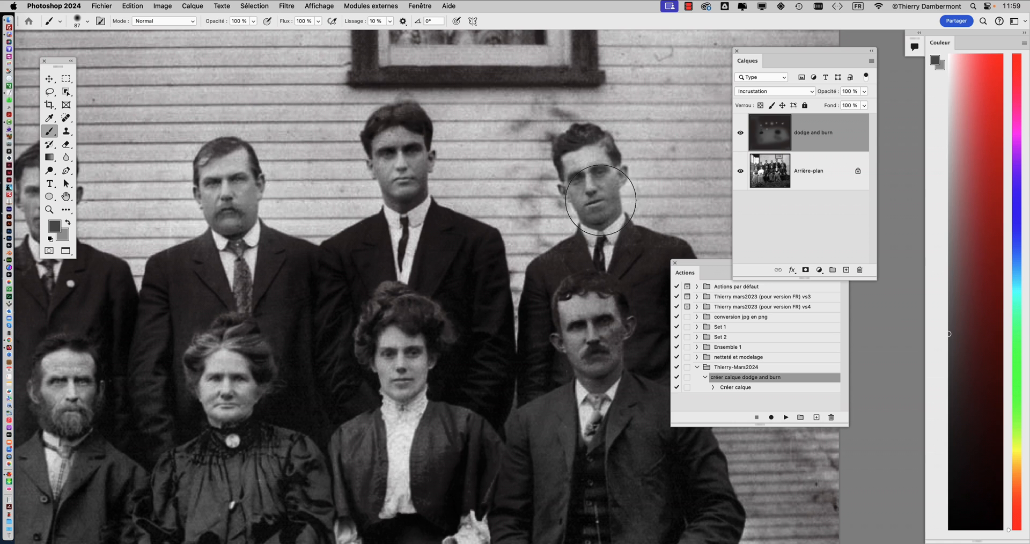
Compare the corrected face and the whole group with the dodge and burn layer hidden and shown
{"action": "left_click", "coordinate": [741, 134]}
{"action": "left_click", "coordinate": [740, 134]}
{"action": "scroll", "coordinate": [396, 240], "scroll_direction": "down", "scroll_amount": 3}
{"action": "left_click_drag", "start_coordinate": [423, 259], "coordinate": [579, 148]}
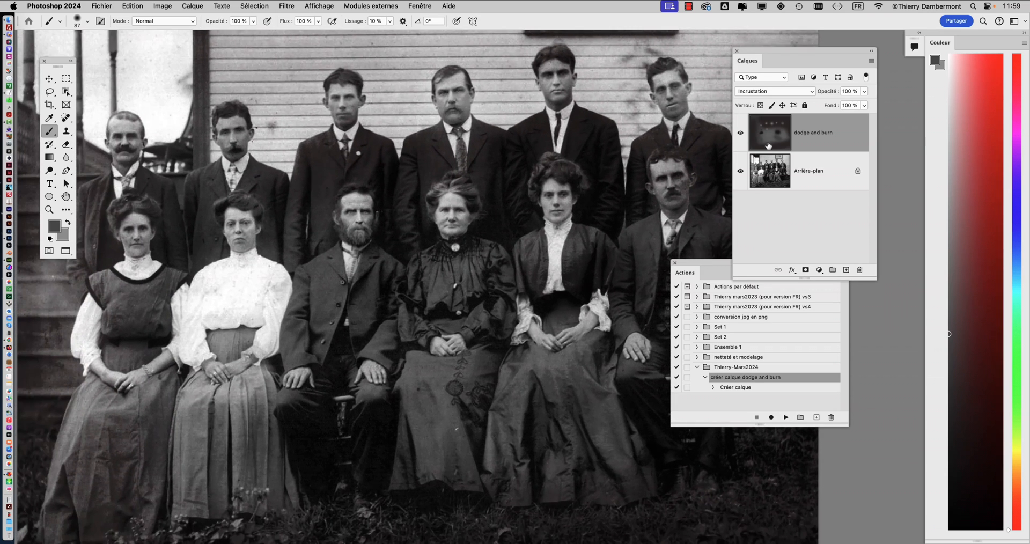
{"action": "left_click", "coordinate": [741, 133]}
{"action": "left_click", "coordinate": [742, 133]}
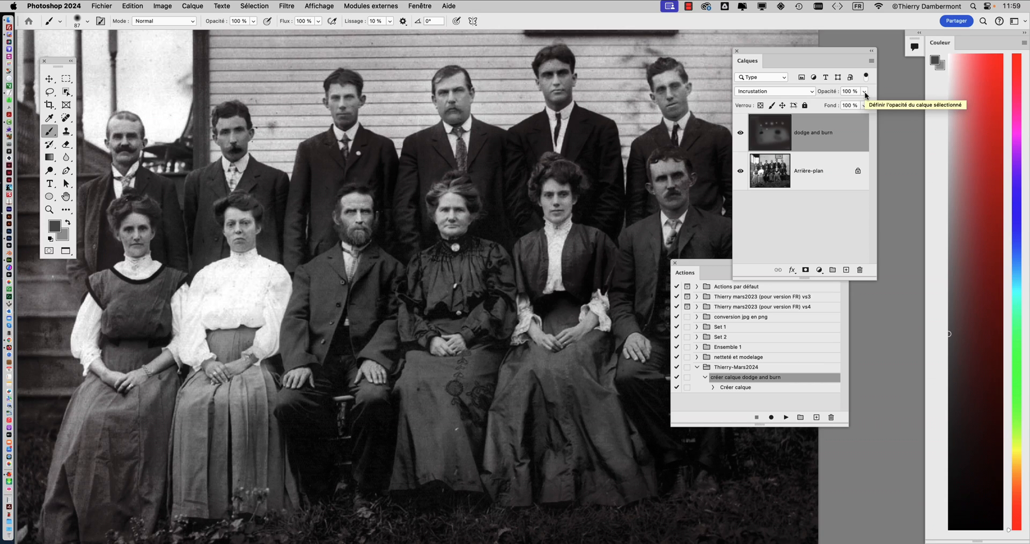
Set the dodge and burn layer's opacity to 66%
{"action": "left_click", "coordinate": [864, 93]}
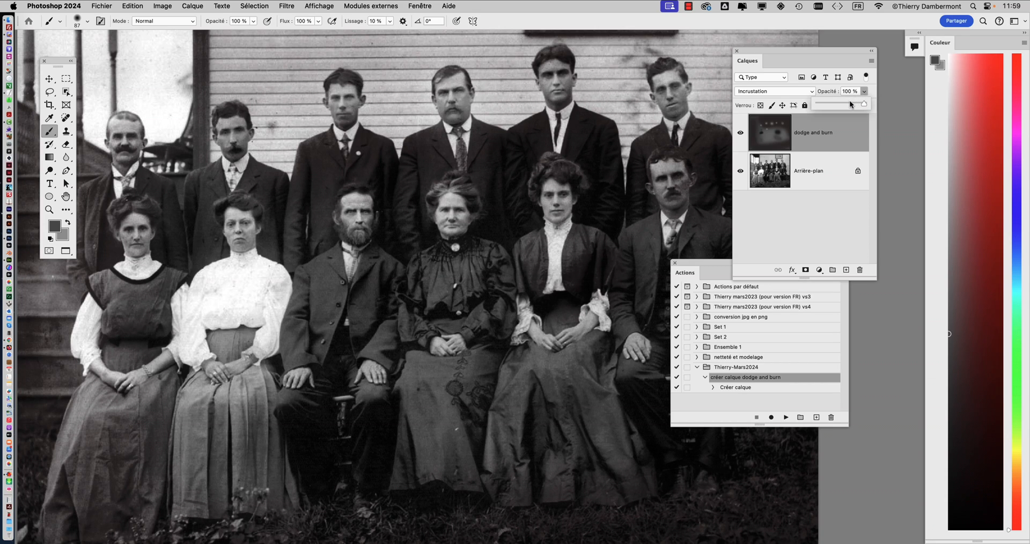
{"action": "left_click_drag", "start_coordinate": [851, 101], "coordinate": [826, 104]}
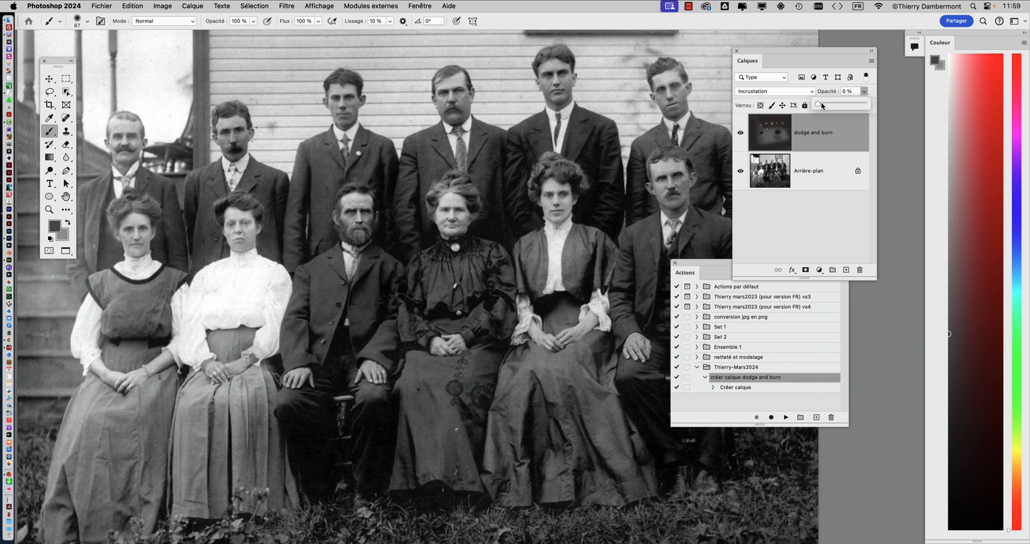
{"action": "left_click_drag", "start_coordinate": [831, 102], "coordinate": [837, 103]}
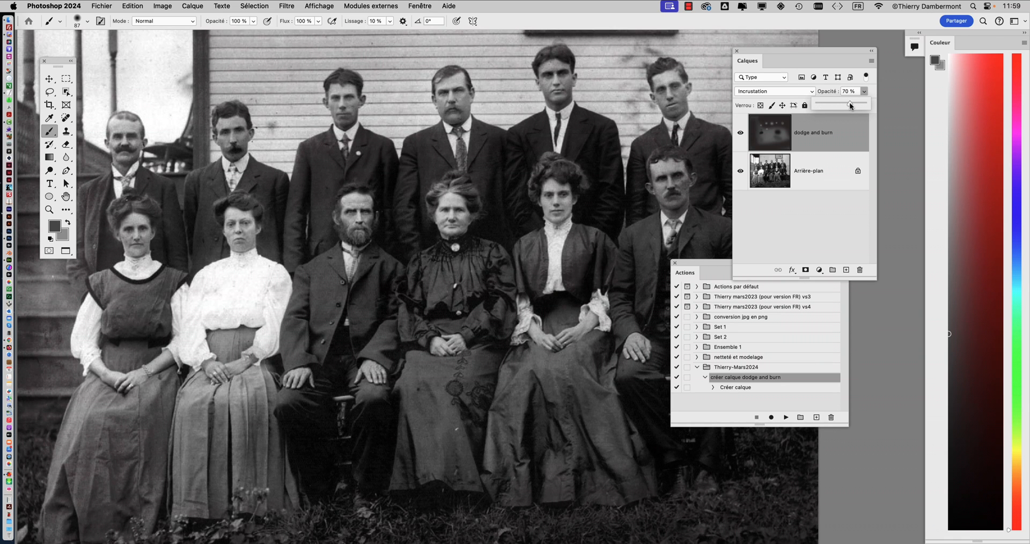
{"action": "left_click_drag", "start_coordinate": [857, 103], "coordinate": [849, 104]}
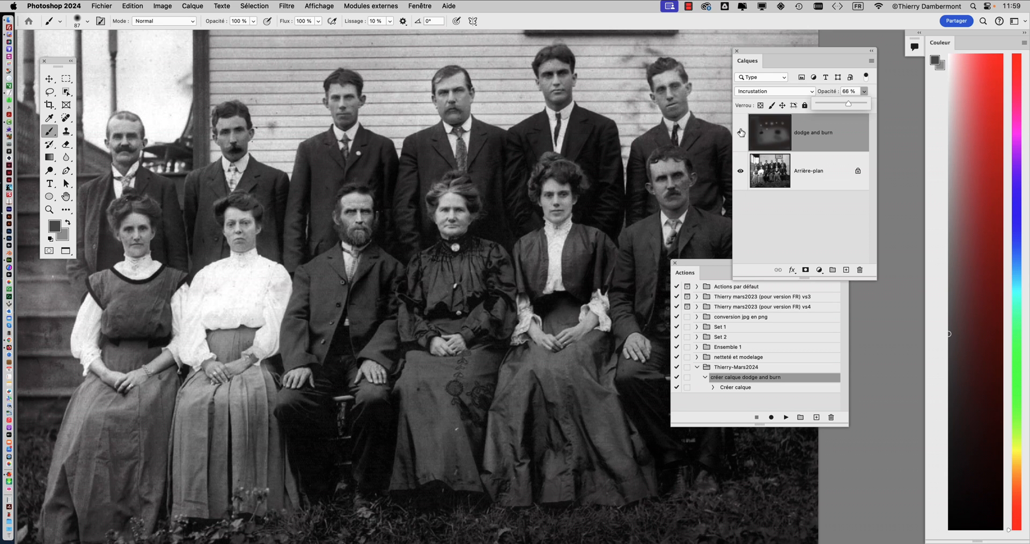
{"action": "left_click", "coordinate": [416, 221]}
{"action": "left_click", "coordinate": [740, 136]}
Move the Actions panel clear of the photo and hide and show the dodge and burn layer to check the result
{"action": "scroll", "coordinate": [576, 217], "scroll_direction": "down", "scroll_amount": 3}
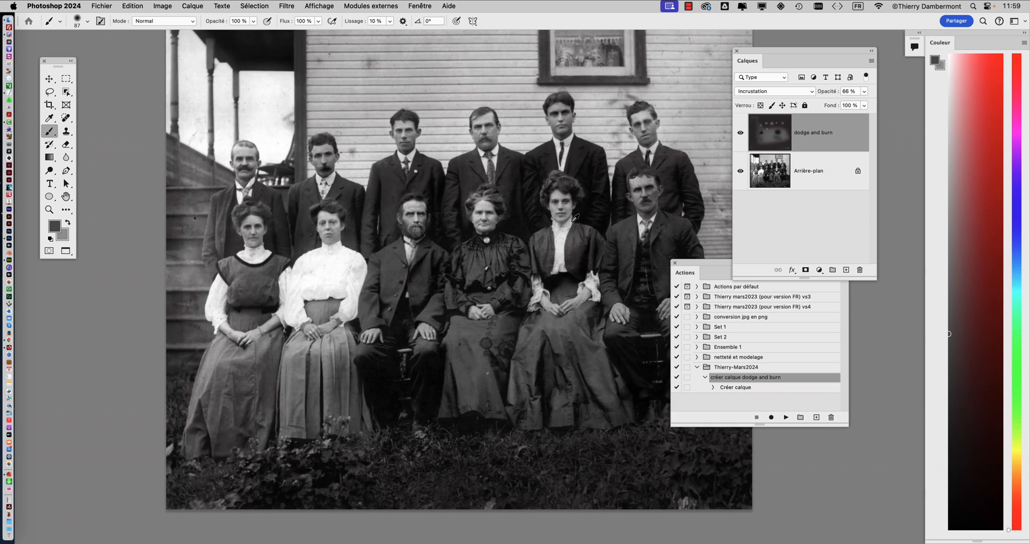
{"action": "scroll", "coordinate": [575, 217], "scroll_direction": "down", "scroll_amount": 1}
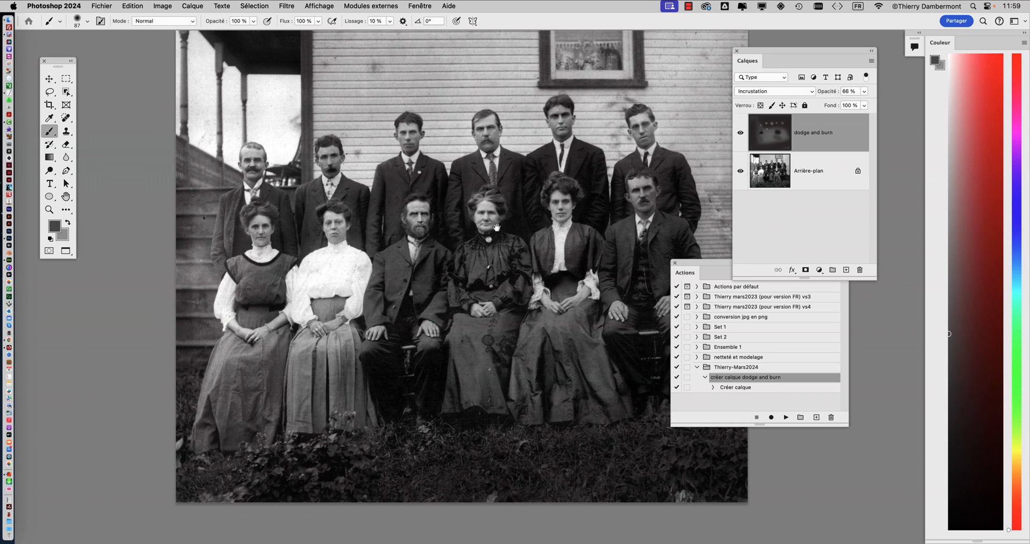
{"action": "scroll", "coordinate": [574, 220], "scroll_direction": "right", "scroll_amount": 5}
{"action": "scroll", "coordinate": [575, 220], "scroll_direction": "up", "scroll_amount": 1}
{"action": "left_click_drag", "start_coordinate": [687, 263], "coordinate": [761, 315]}
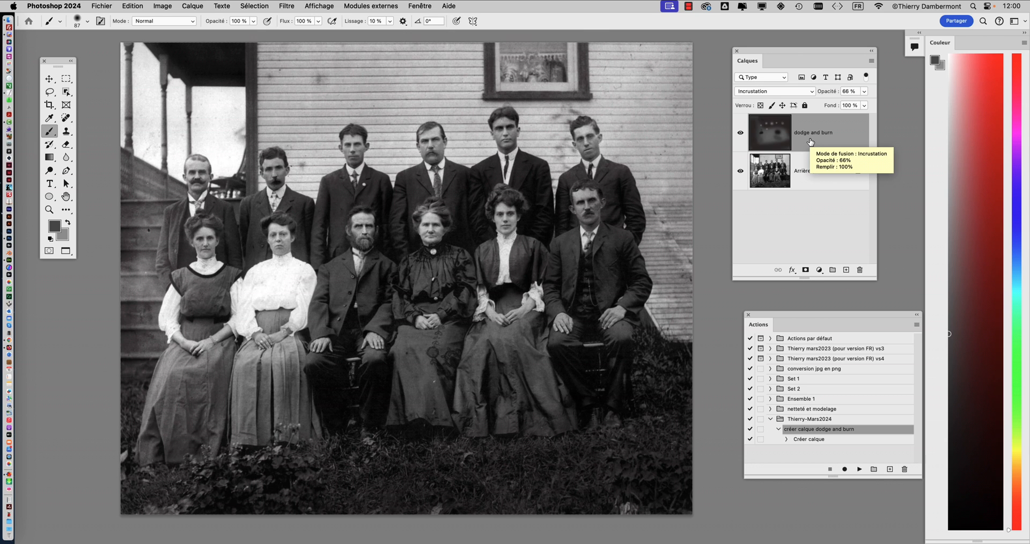
{"action": "left_click", "coordinate": [741, 133]}
{"action": "left_click", "coordinate": [740, 133]}
Save the black and white group photo as a layered Photoshop file in the family folder, with maximised compatibility
{"action": "left_click", "coordinate": [102, 6]}
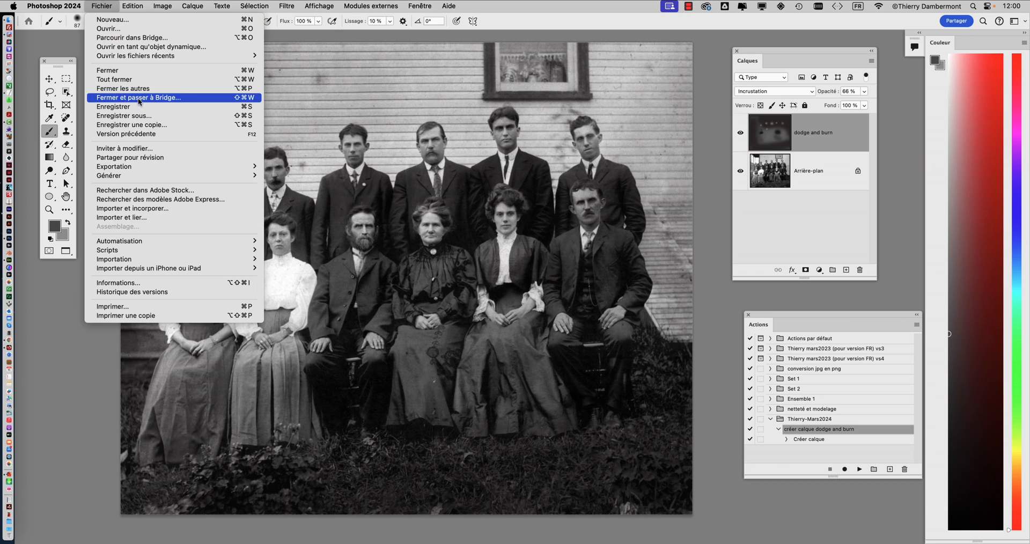
{"action": "left_click", "coordinate": [144, 115]}
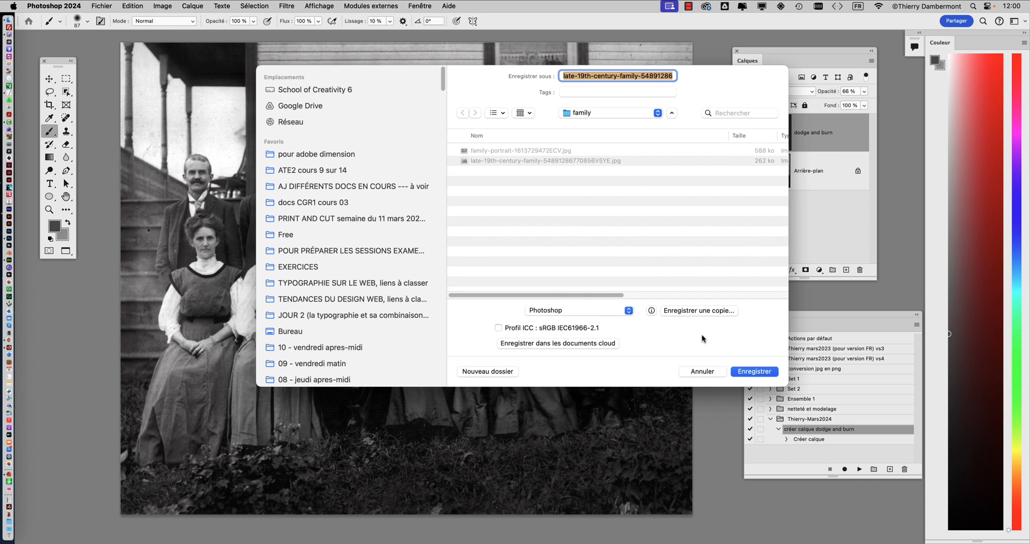
{"action": "left_click", "coordinate": [755, 371]}
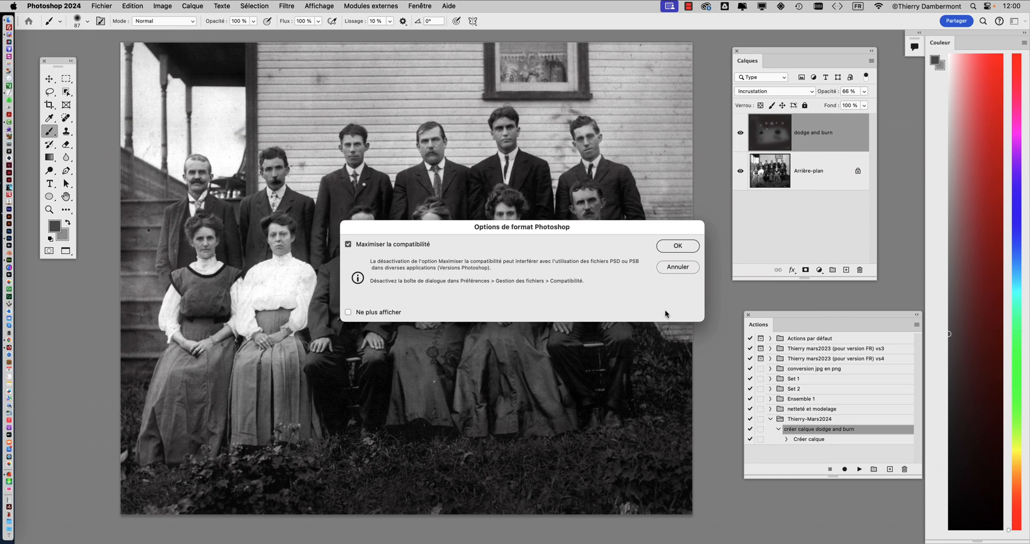
{"action": "left_click", "coordinate": [671, 245]}
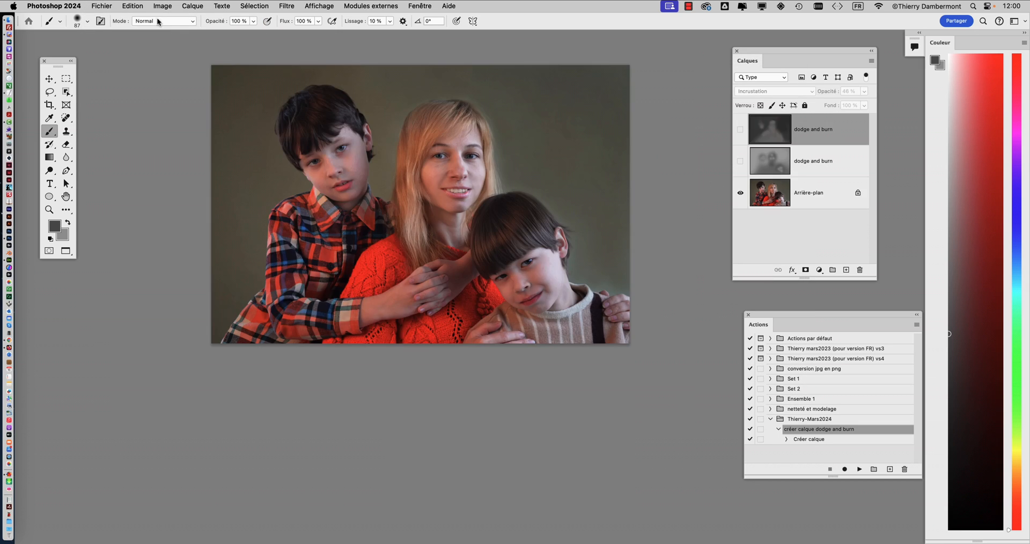
{"action": "left_click", "coordinate": [107, 3]}
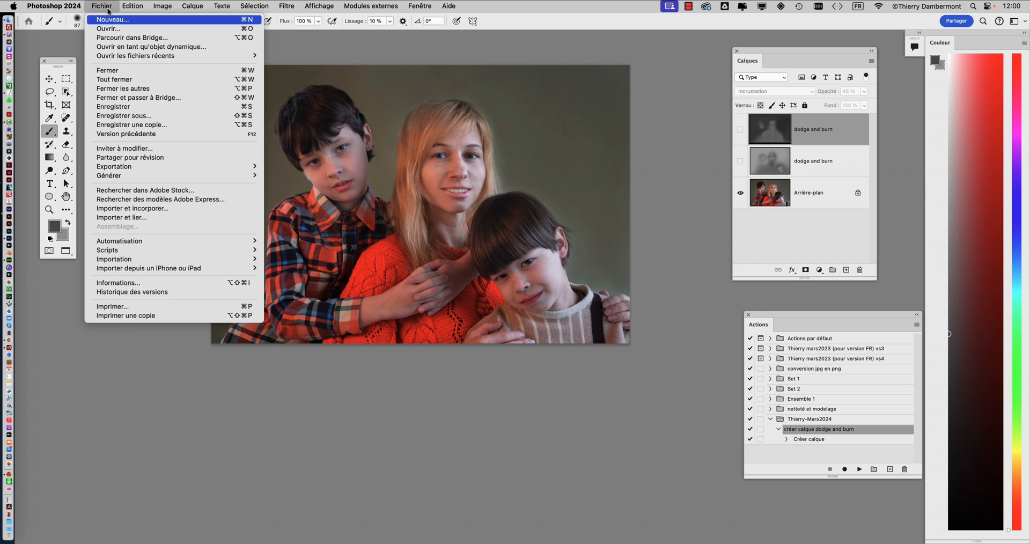
{"action": "left_click", "coordinate": [144, 115]}
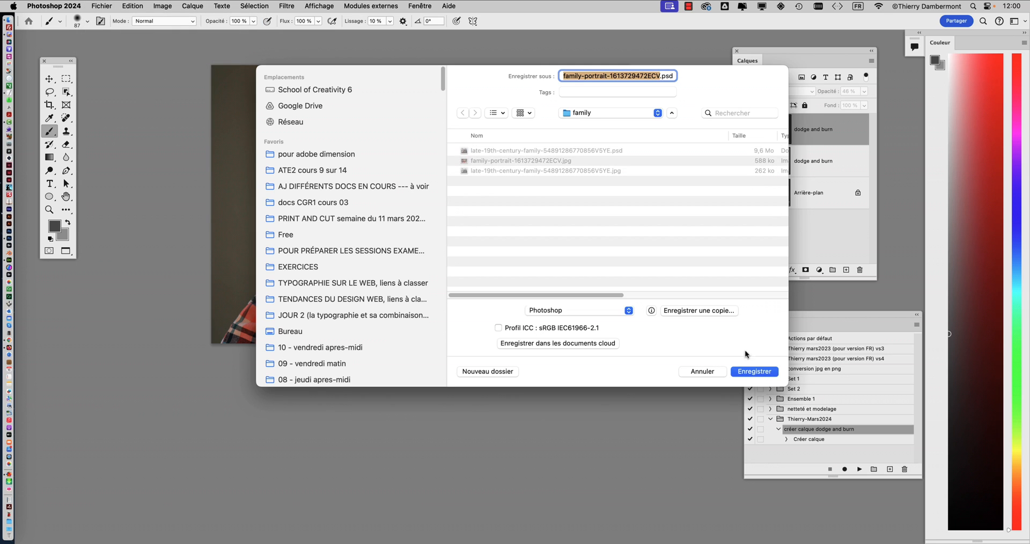
{"action": "left_click", "coordinate": [757, 371]}
{"action": "left_click", "coordinate": [685, 244]}
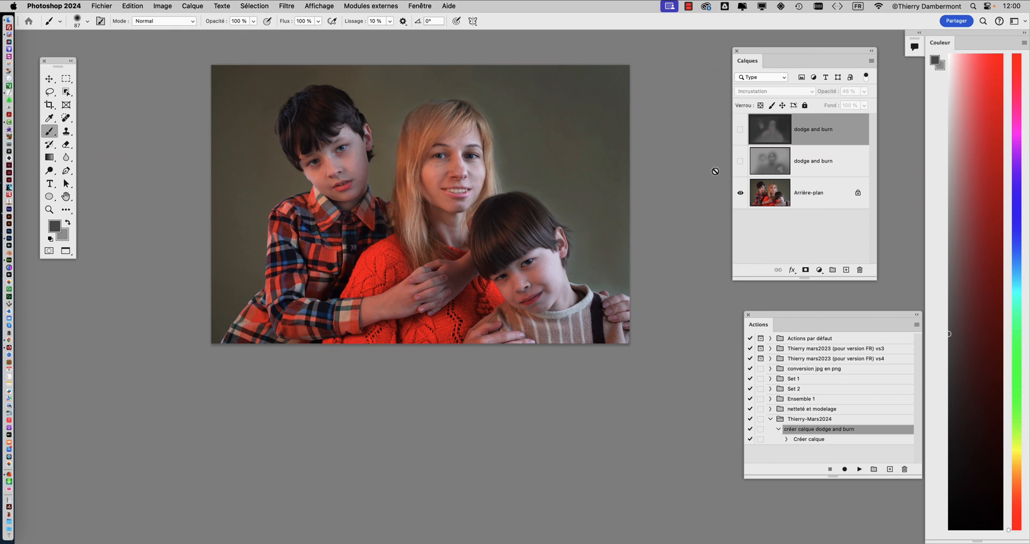
Move the toolbox closer to the portrait, activate the Dodge tool (Outil Densité -) and set its range to Tons foncés
{"action": "left_click_drag", "start_coordinate": [63, 66], "coordinate": [151, 79]}
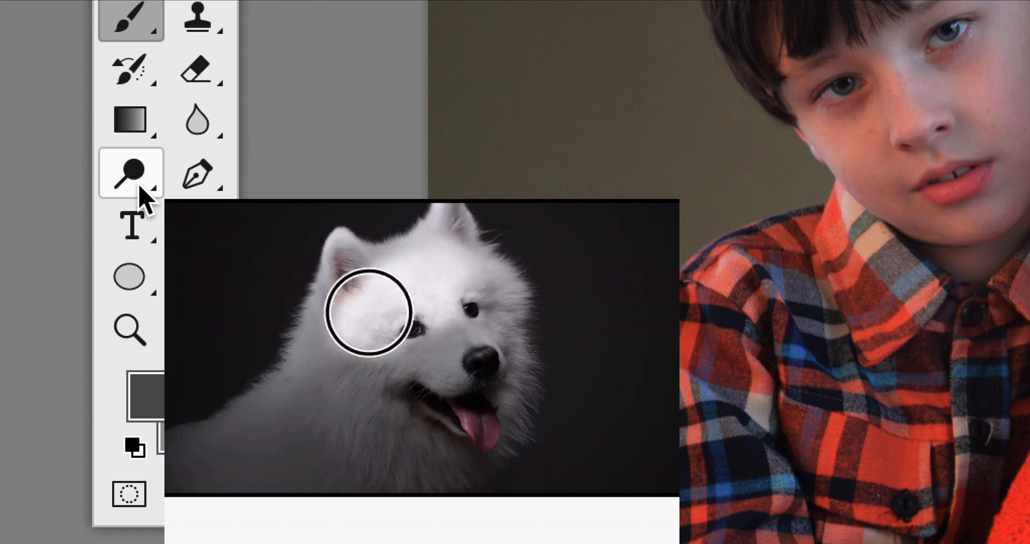
{"action": "left_click", "coordinate": [139, 183]}
{"action": "left_click", "coordinate": [138, 183]}
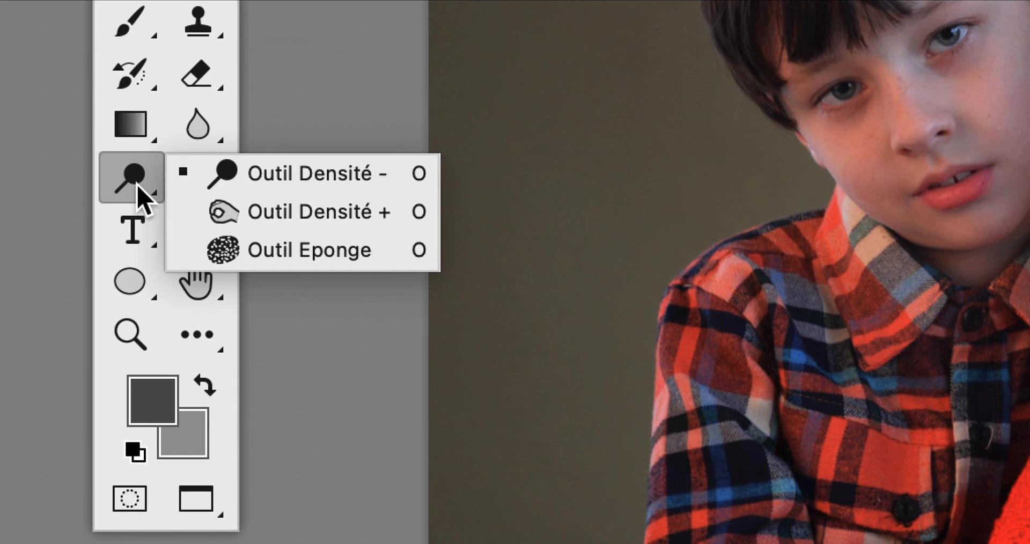
{"action": "left_click", "coordinate": [196, 166]}
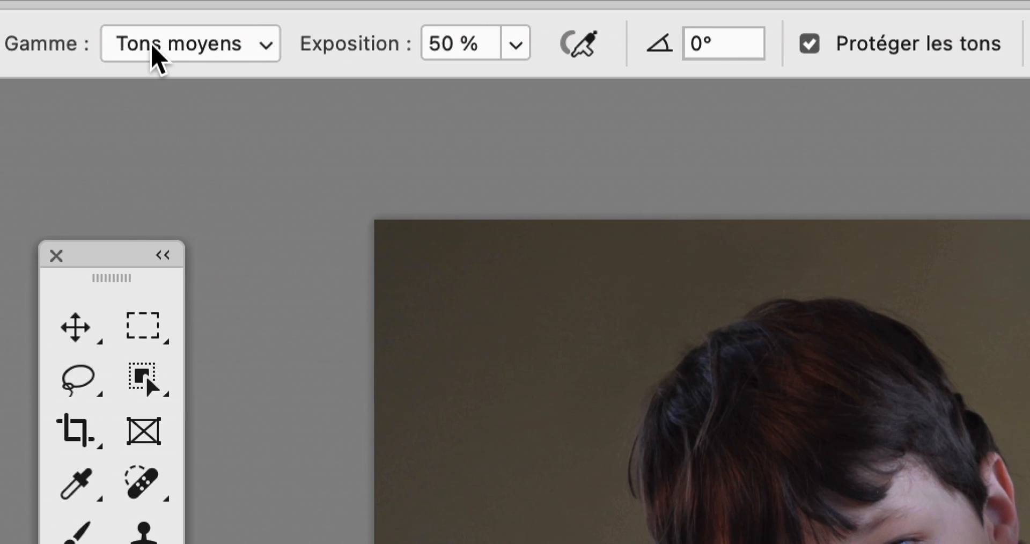
{"action": "left_click", "coordinate": [153, 46]}
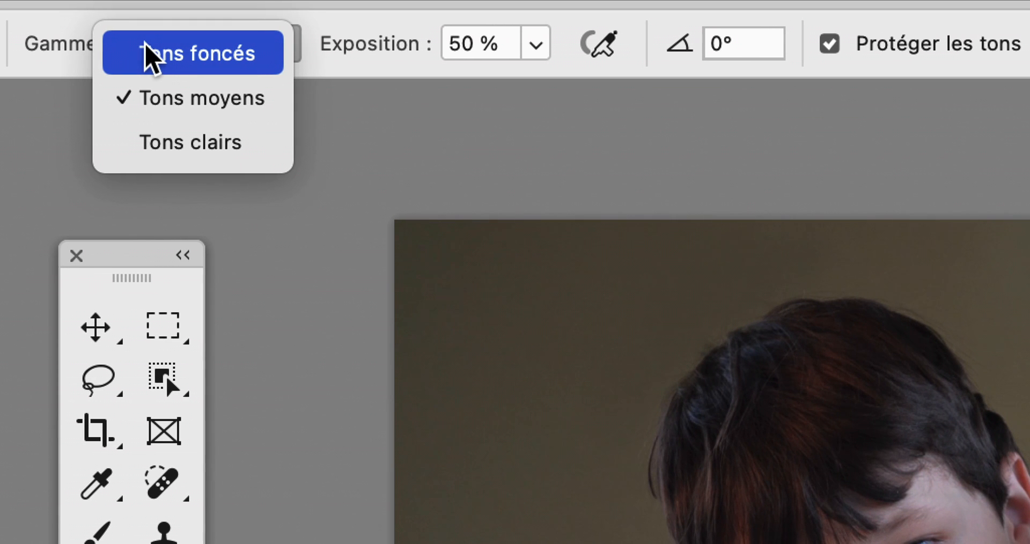
{"action": "left_click", "coordinate": [153, 52]}
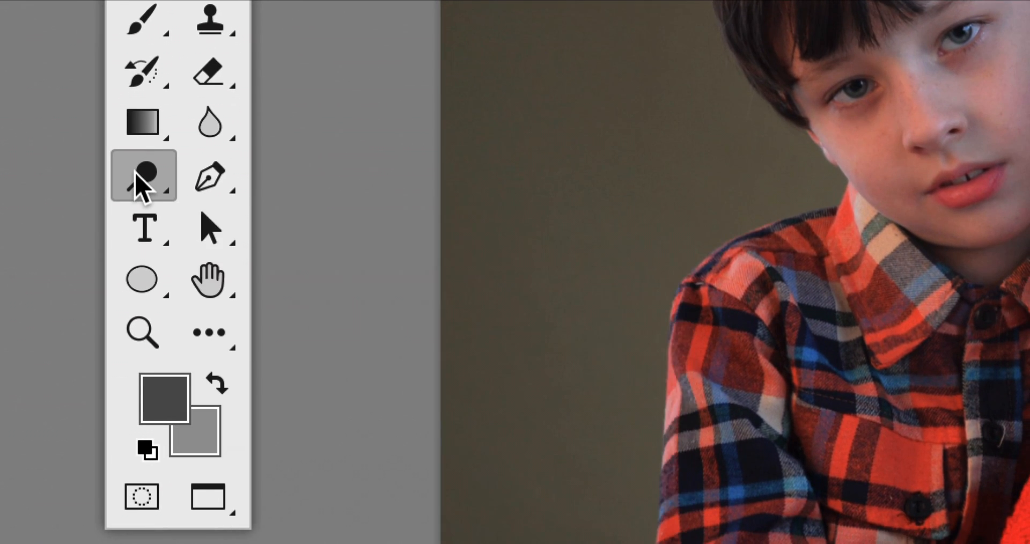
{"action": "right_click", "coordinate": [130, 153]}
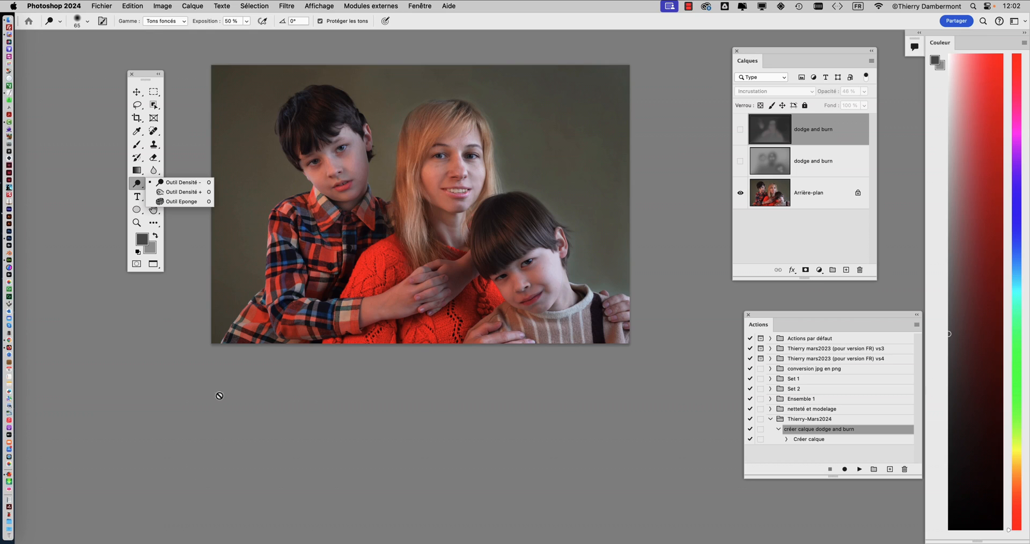
{"action": "left_click", "coordinate": [219, 393]}
{"action": "left_click", "coordinate": [511, 208]}
Switch to Firefox, open the Wikipedia article Dodging and burning and read its Burning and Dodging sections
{"action": "key", "text": "super+Tab"}
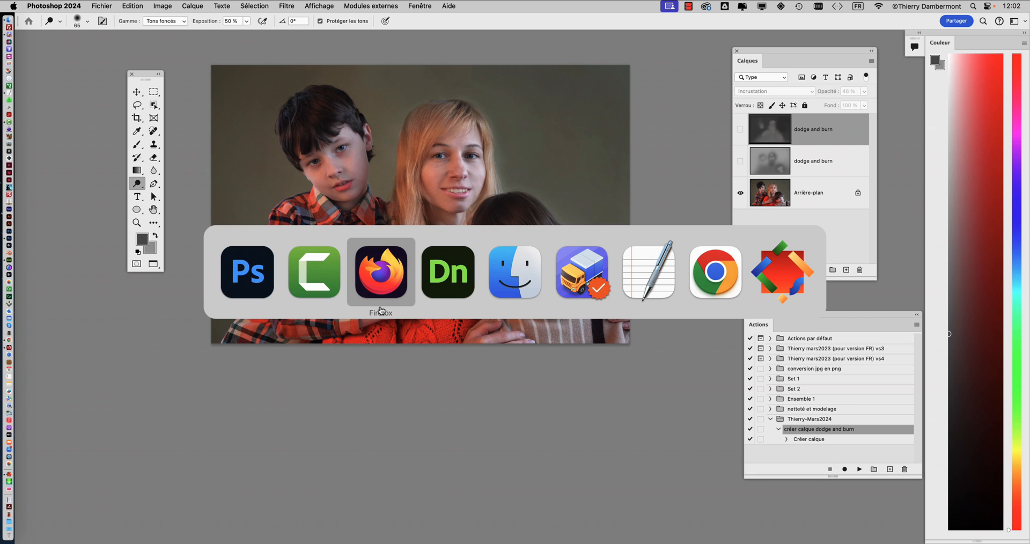
{"action": "left_click", "coordinate": [368, 294]}
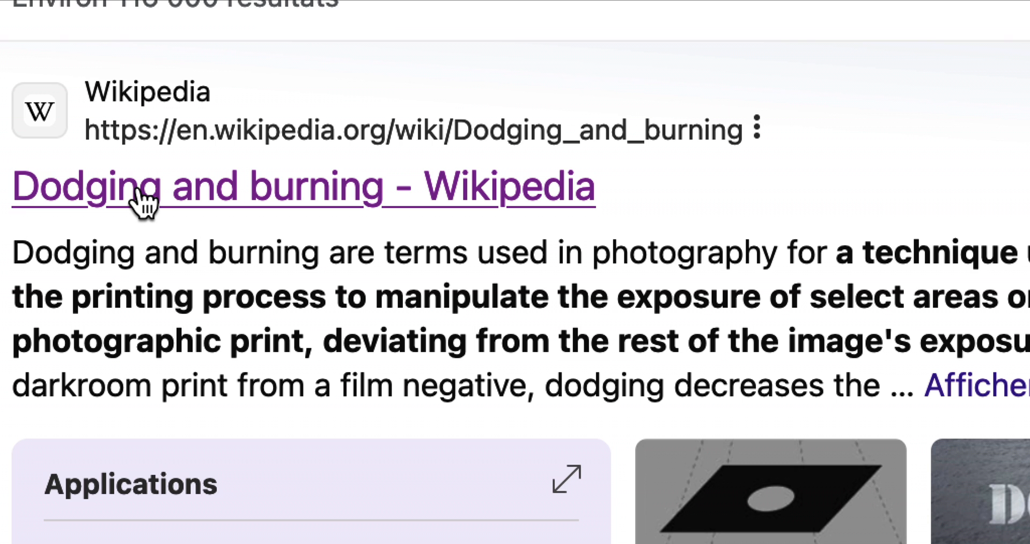
{"action": "left_click", "coordinate": [142, 202]}
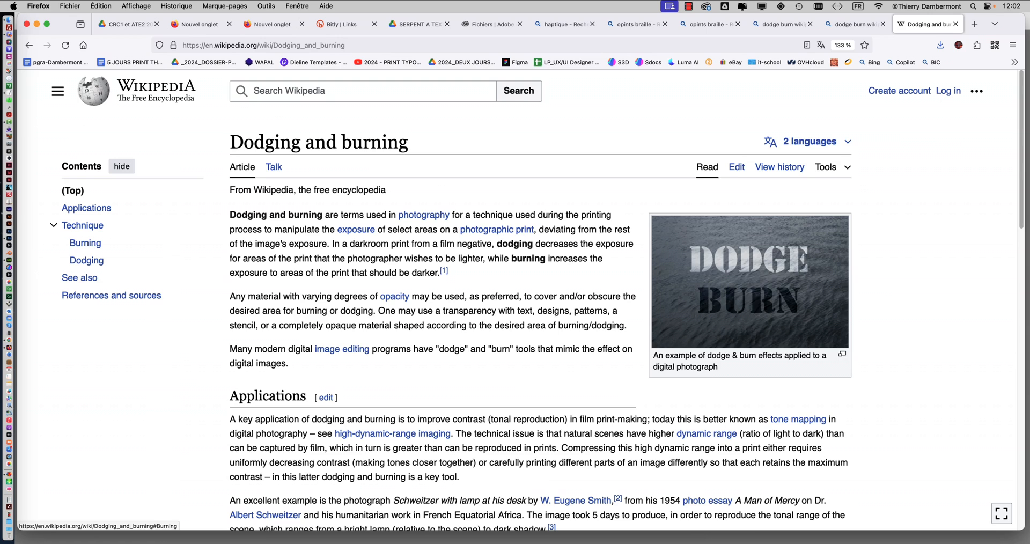
{"action": "scroll", "coordinate": [665, 342], "scroll_direction": "down", "scroll_amount": 15}
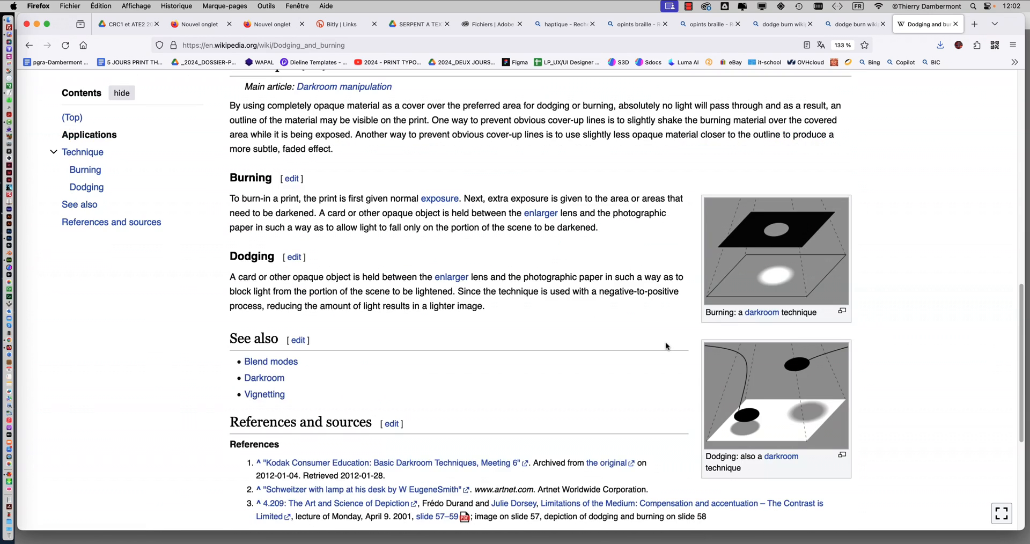
Open the article's darkroom burning and dodging diagrams in separate browser tabs and examine each one
{"action": "left_click", "coordinate": [791, 226], "text": "super"}
{"action": "left_click", "coordinate": [787, 345], "text": "super"}
{"action": "key", "text": "ctrl+Tab"}
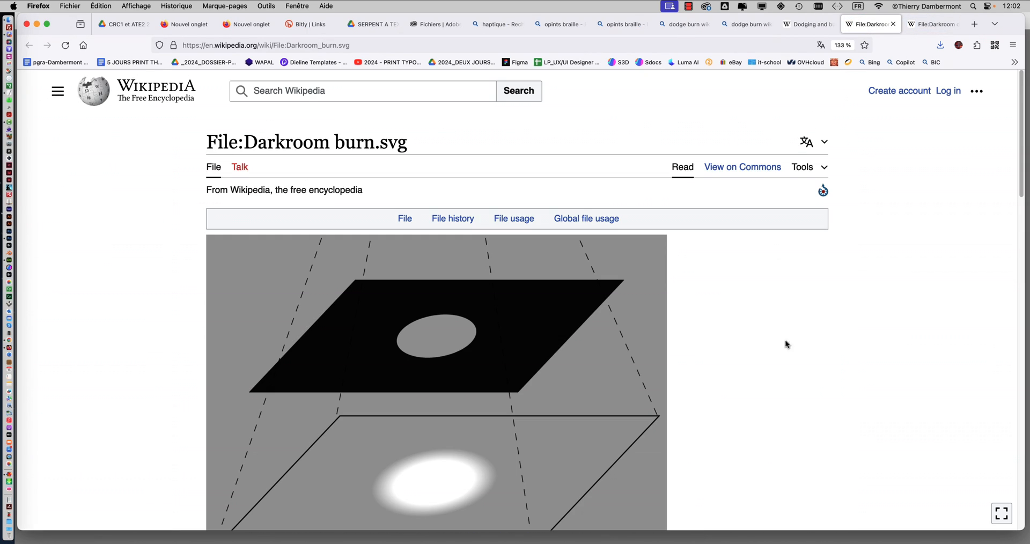
{"action": "scroll", "coordinate": [762, 336], "scroll_direction": "down", "scroll_amount": 2}
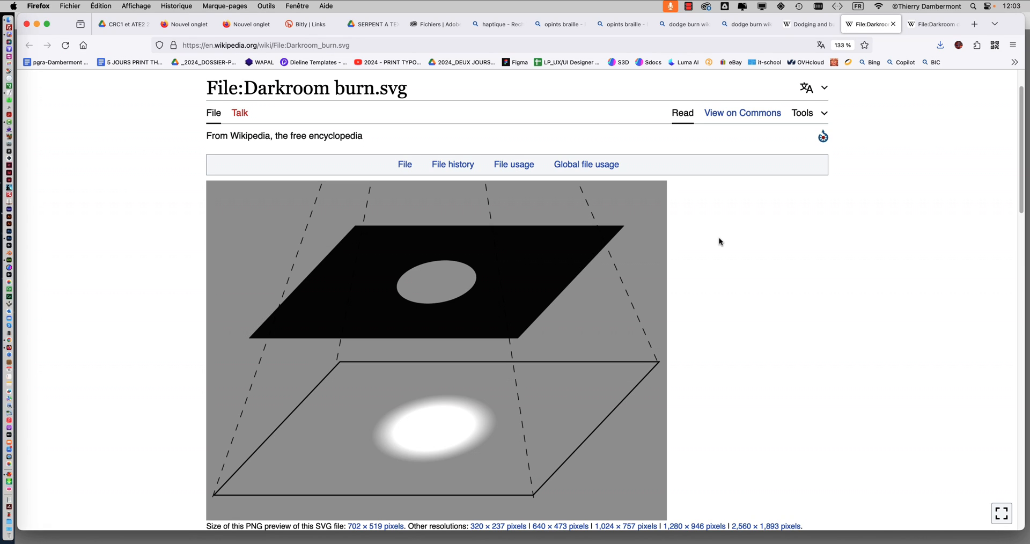
{"action": "key", "text": "ctrl+Tab"}
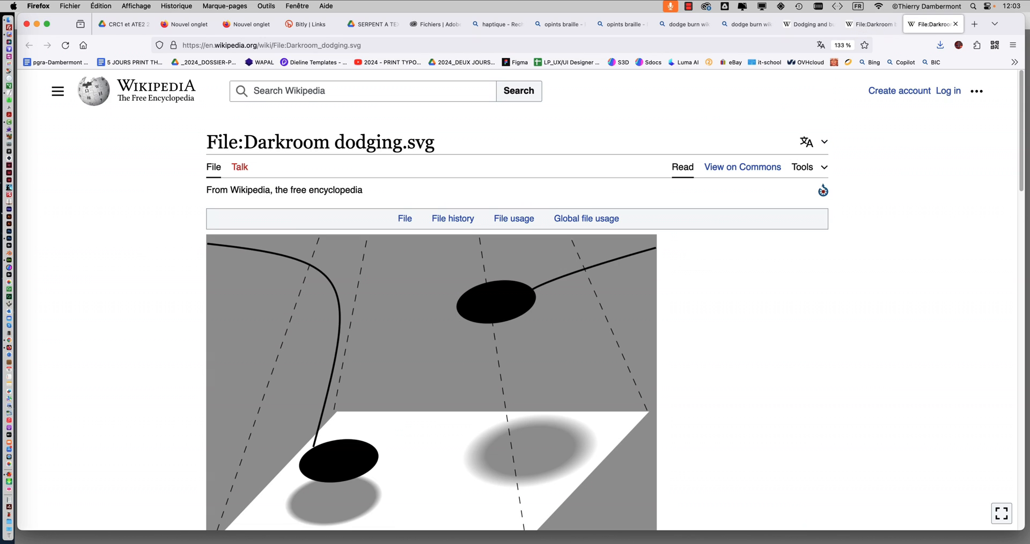
{"action": "scroll", "coordinate": [770, 302], "scroll_direction": "down", "scroll_amount": 4}
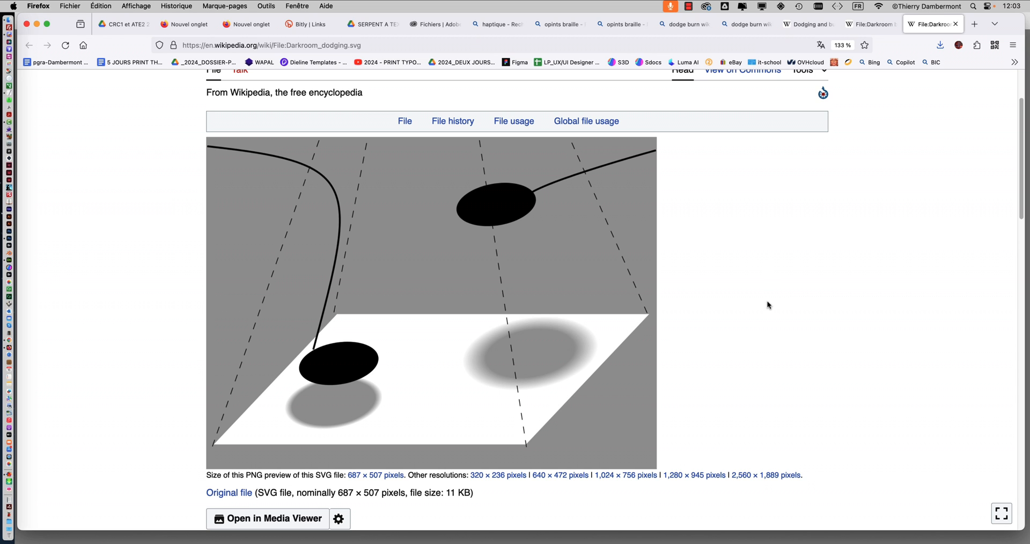
Minimise the browser window to return to Photoshop and look over the Dodge, Burn and Sponge tool variants
{"action": "left_click", "coordinate": [37, 24]}
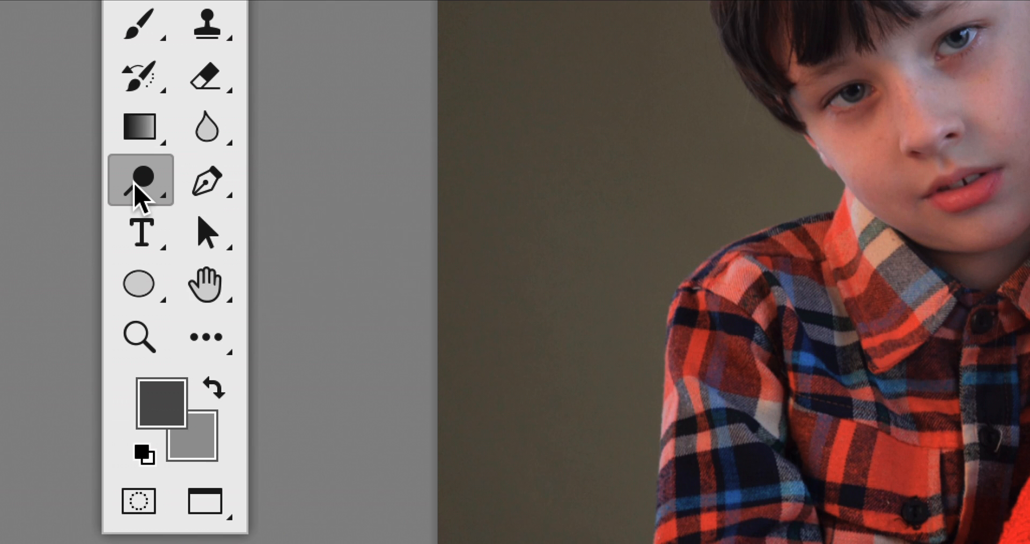
{"action": "left_click", "coordinate": [136, 185]}
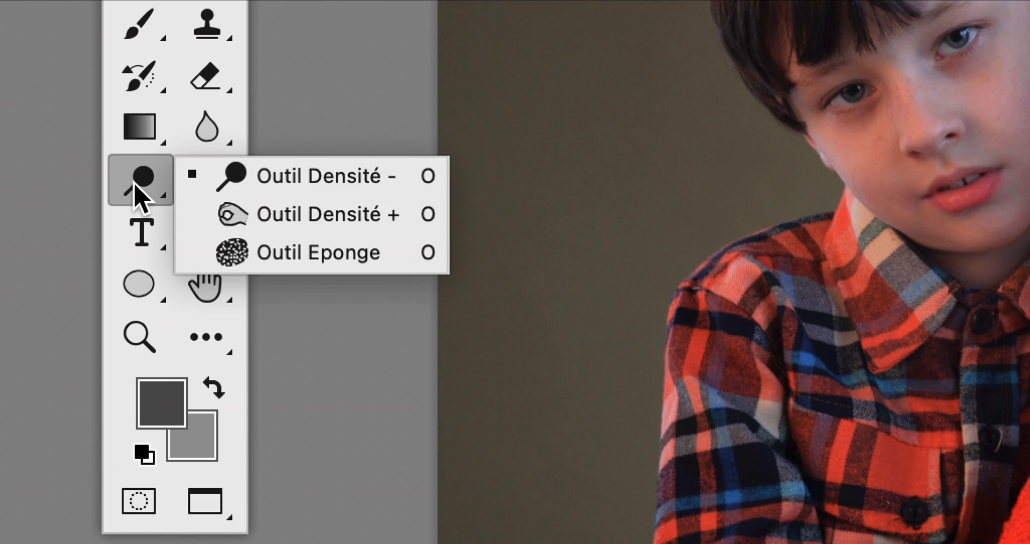
{"action": "left_click", "coordinate": [134, 184]}
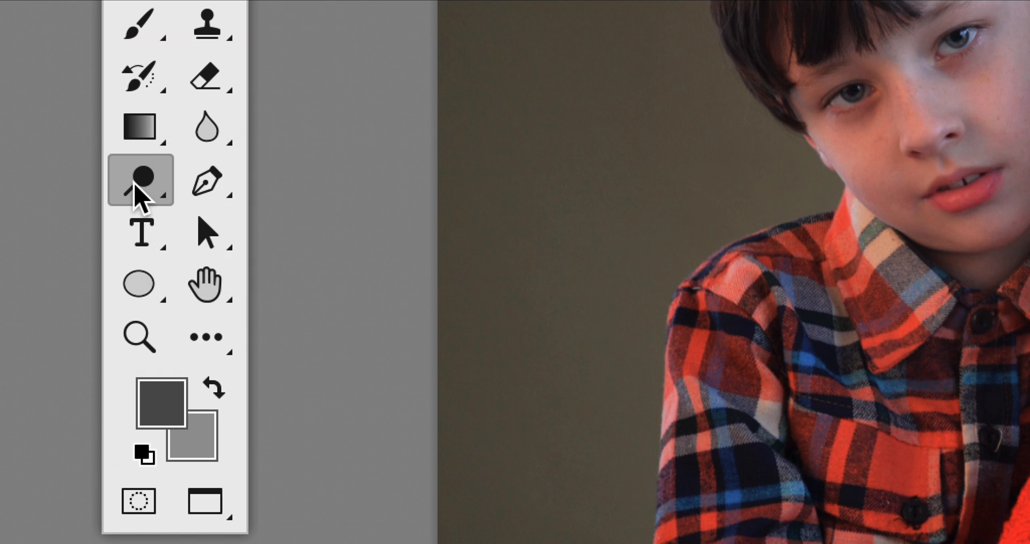